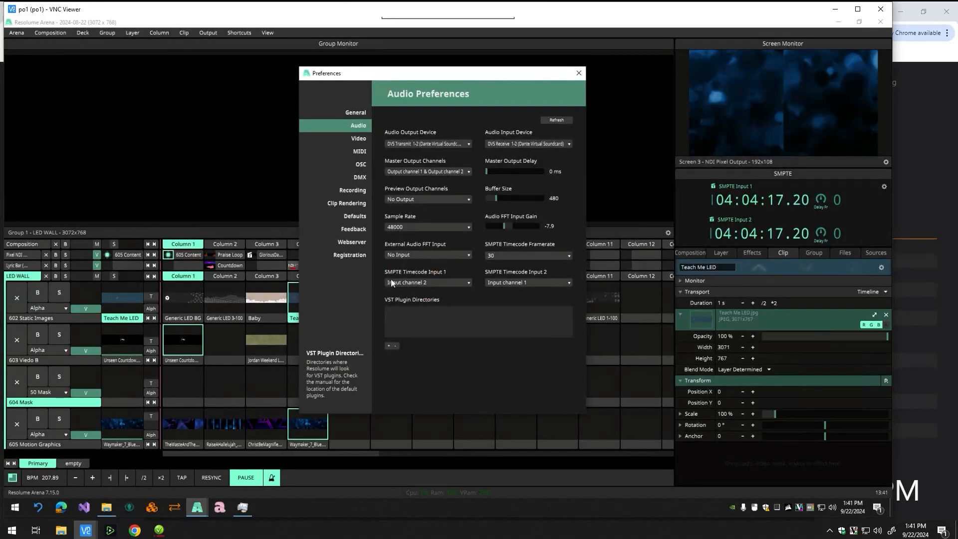
# Step: Review the general and OSC preferences, including the OSC input's incoming port
pyautogui.click(355, 113)
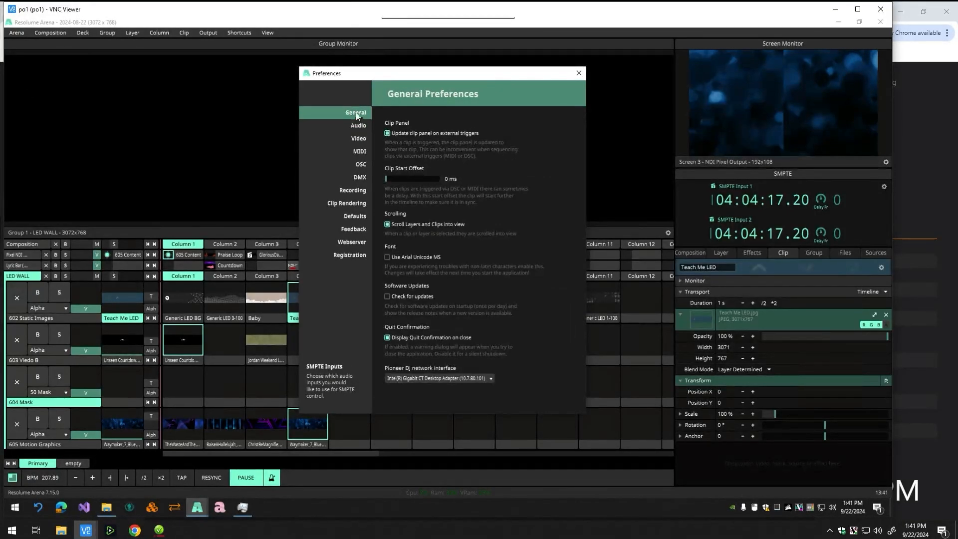
pyautogui.click(364, 163)
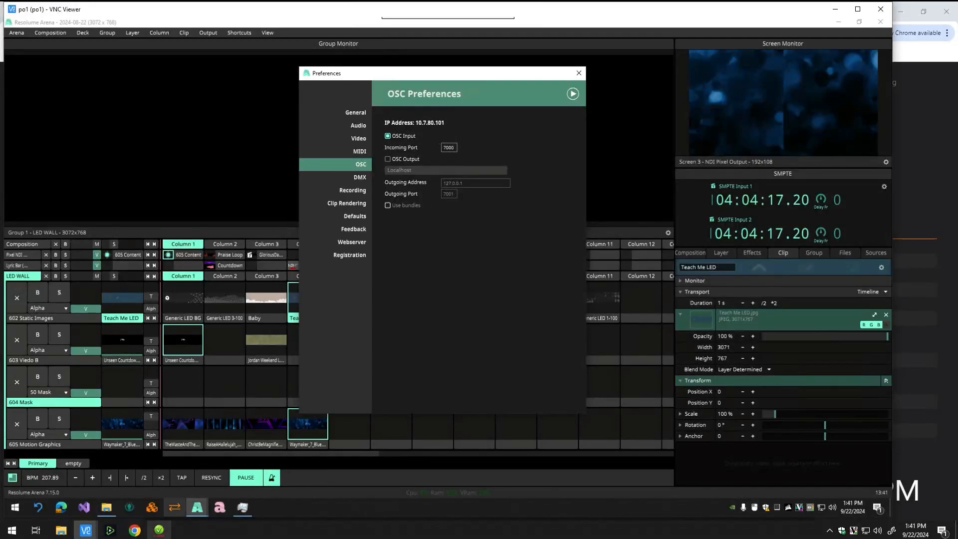
pyautogui.moveTo(243, 507)
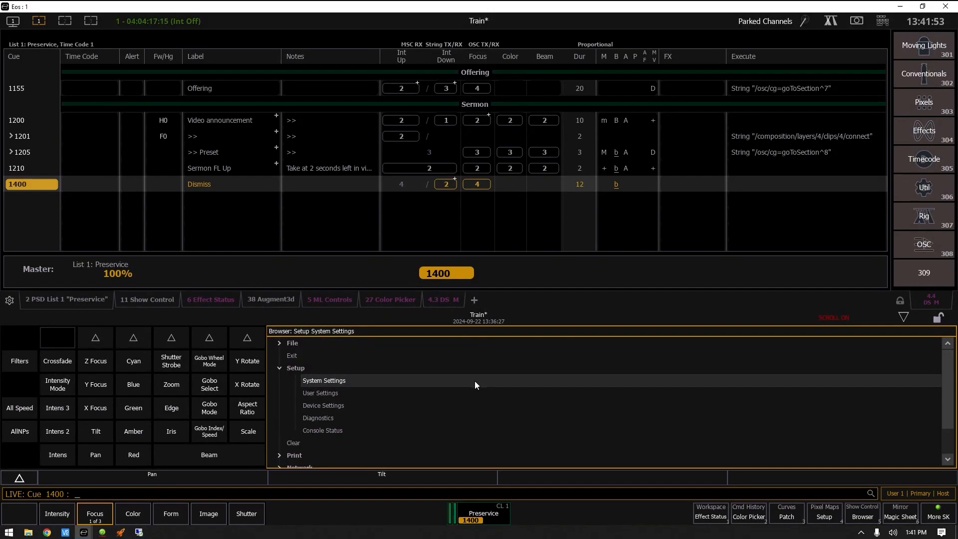
# Step: Switch to Eos and review the OSC UDP TX IP addresses in the Show Control system settings
pyautogui.click(387, 379)
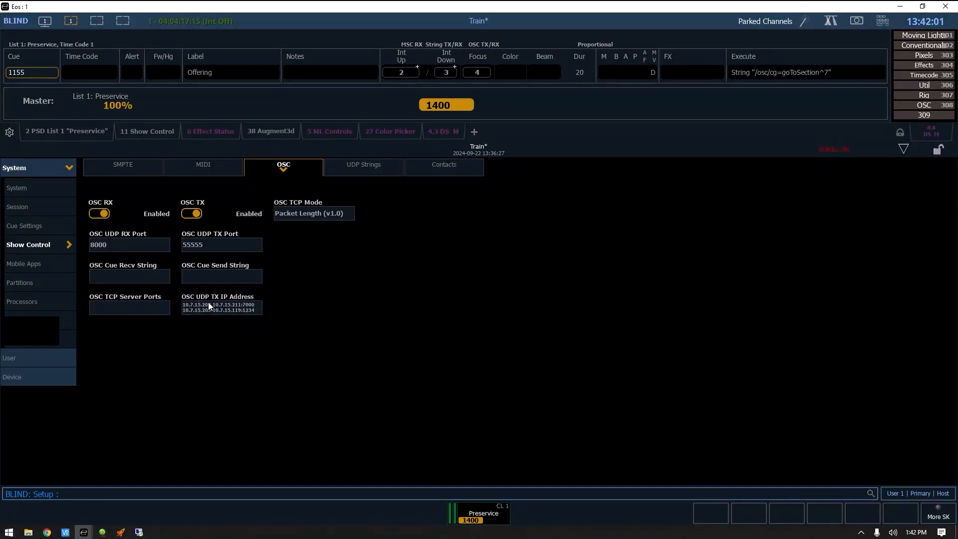
pyautogui.click(222, 310)
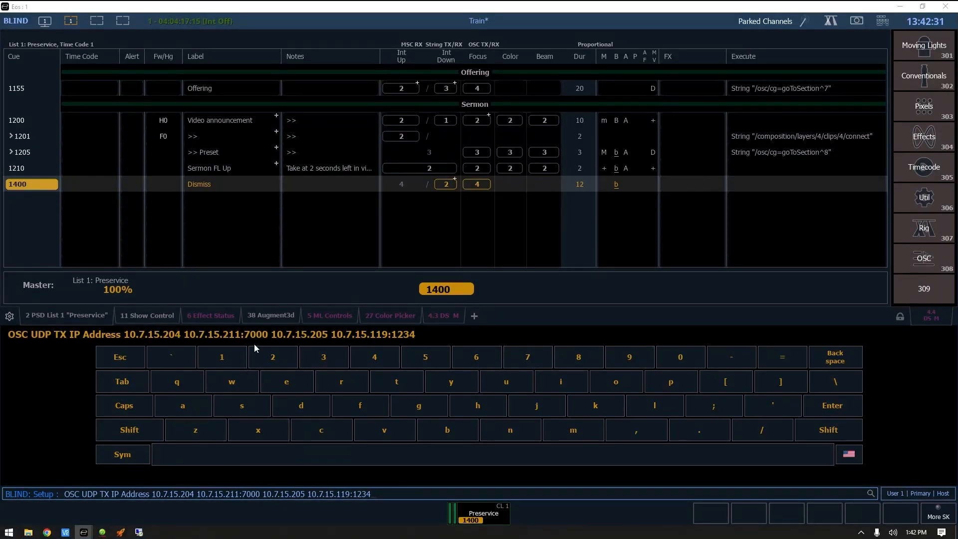
pyautogui.press('Return')
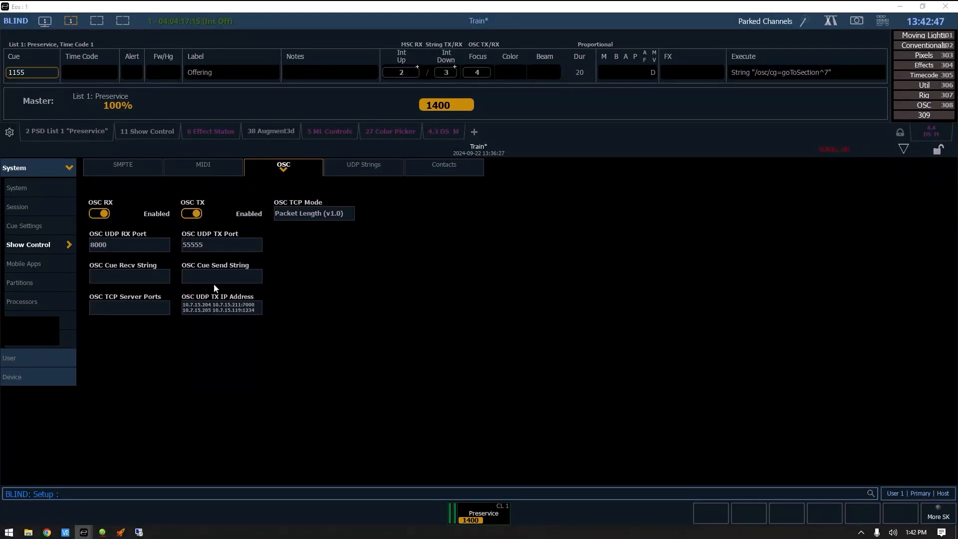
pyautogui.click(904, 151)
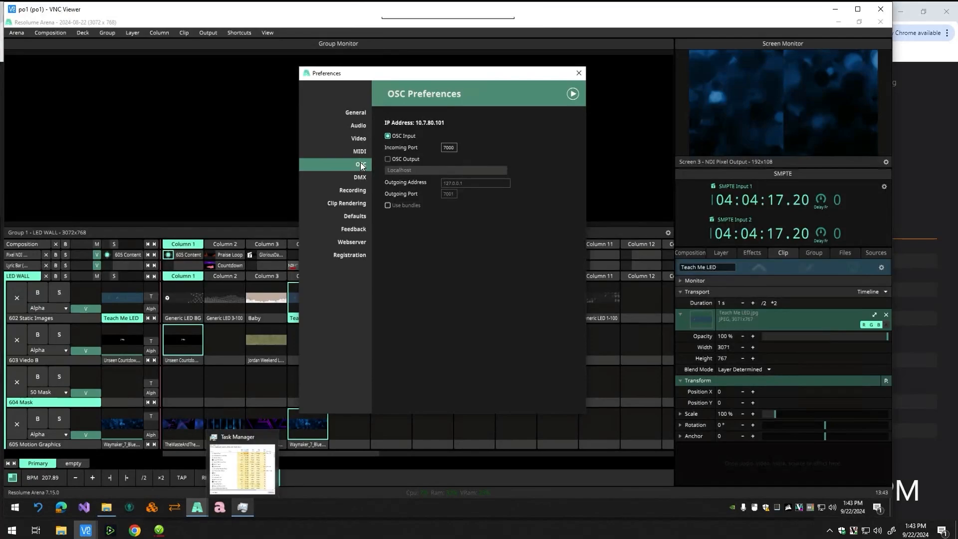
# Step: Switch to Resolume Arena, review the network adapter choices in the DMX preferences and show the incoming Art-Net traffic
pyautogui.click(363, 180)
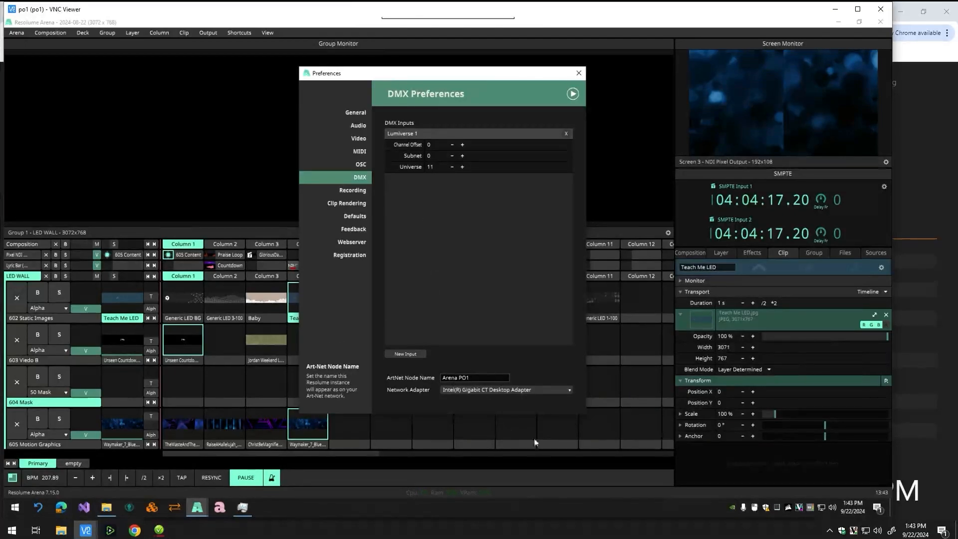
pyautogui.click(539, 391)
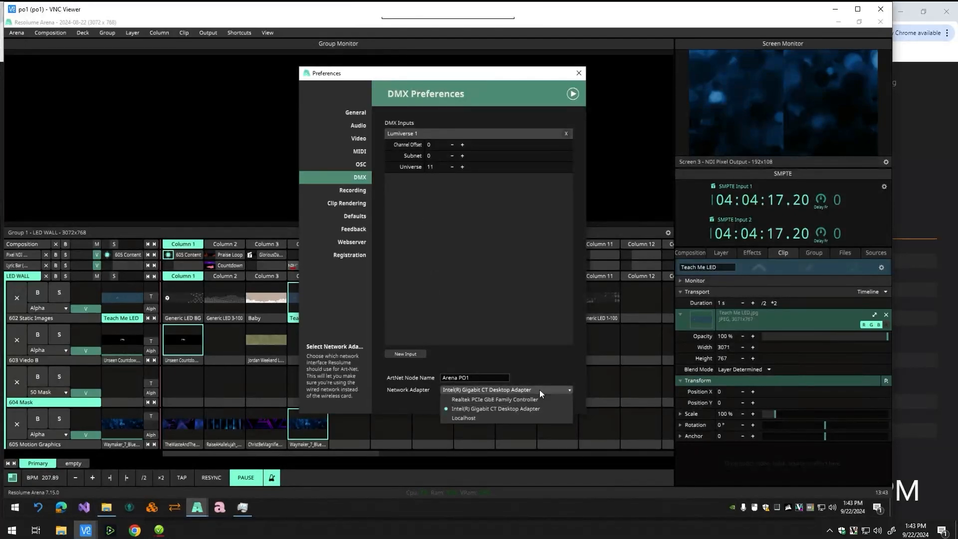
pyautogui.click(536, 352)
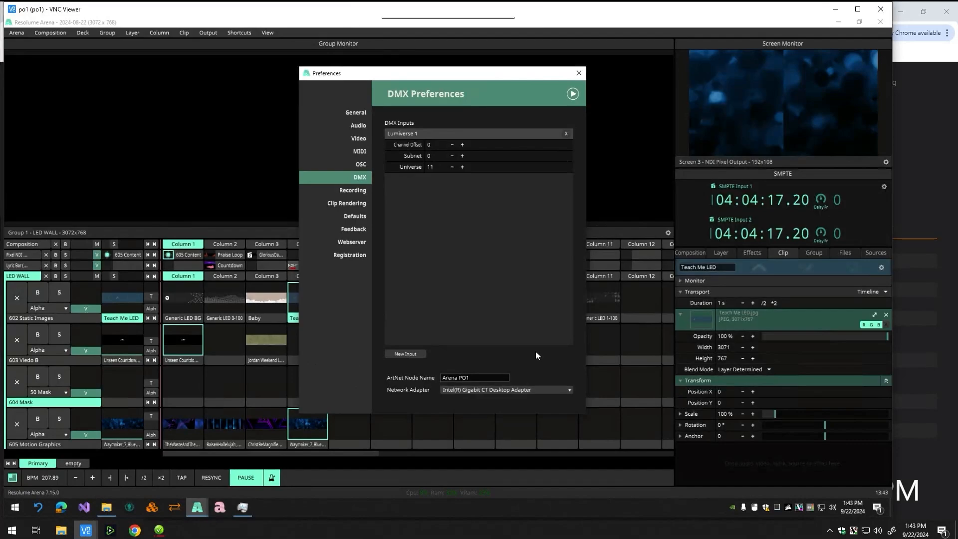
pyautogui.click(572, 95)
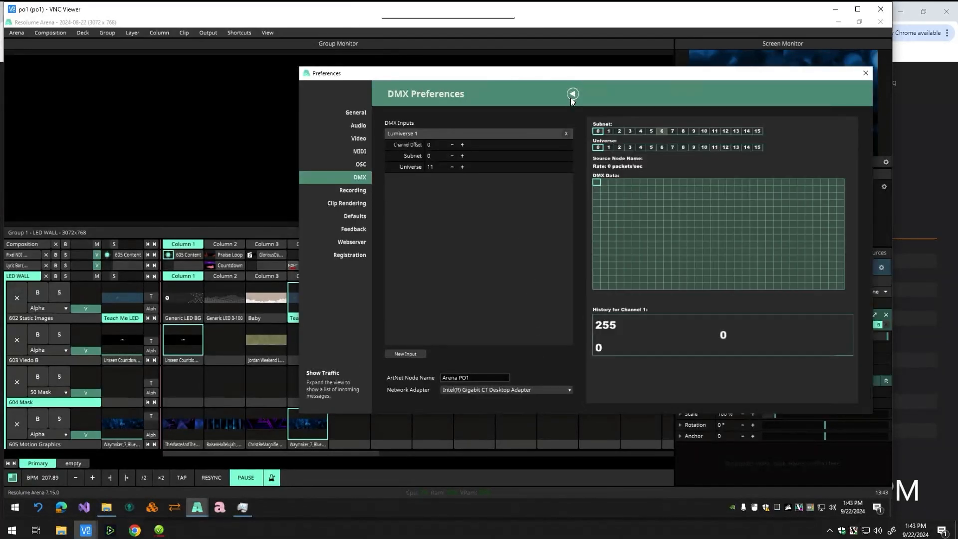
pyautogui.moveTo(648, 72); pyautogui.dragTo(577, 75)
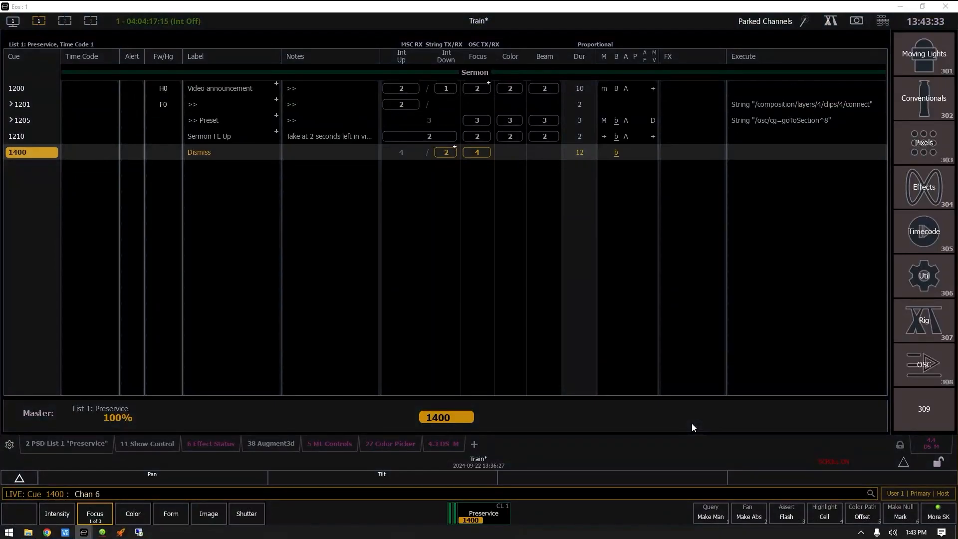
# Step: Switch to Eos and set channel 605 to an intensity of 50
pyautogui.write('05')
pyautogui.write('a')
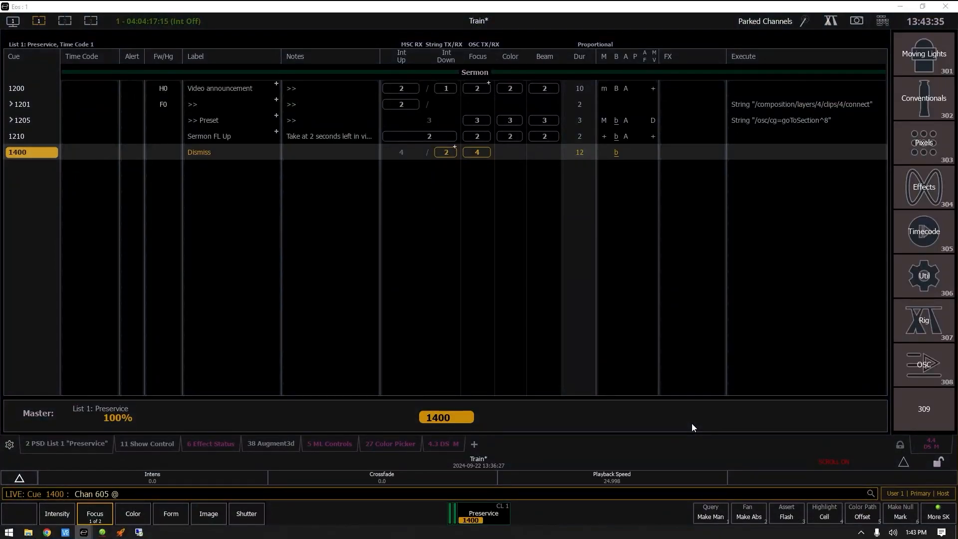
pyautogui.write('f')
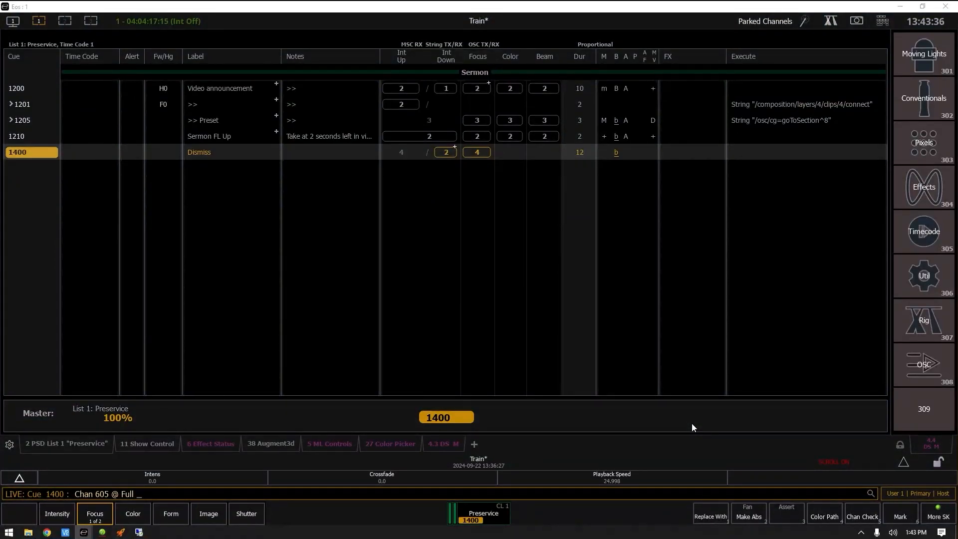
pyautogui.press('BackSpace')
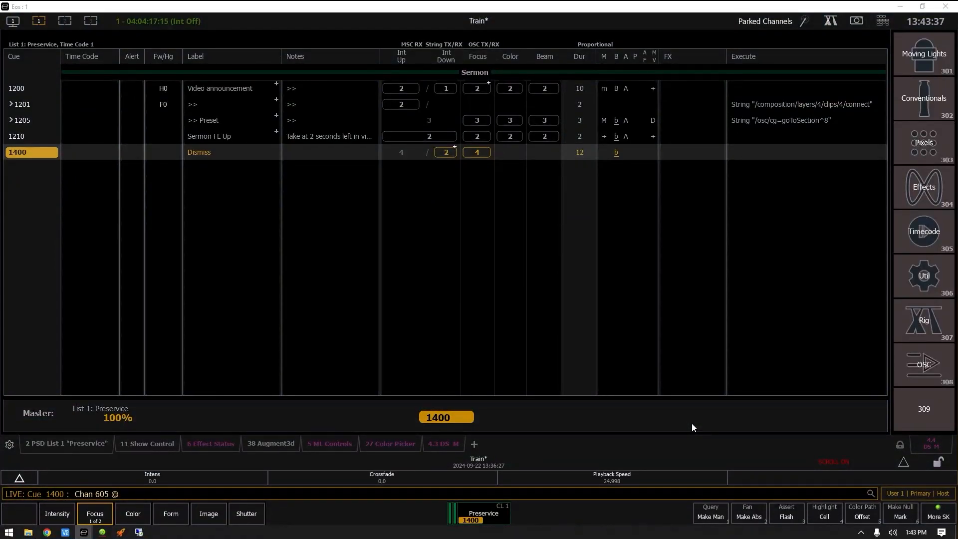
pyautogui.write('50')
pyautogui.press('Return')
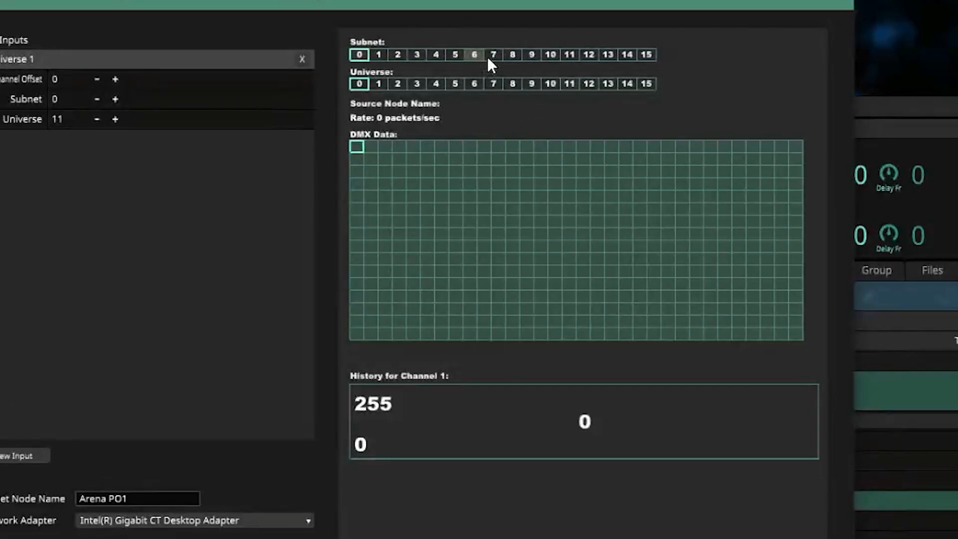
# Step: Switch to Resolume Arena, monitor the DMX data arriving on universe 11, and close the preferences
pyautogui.click(570, 83)
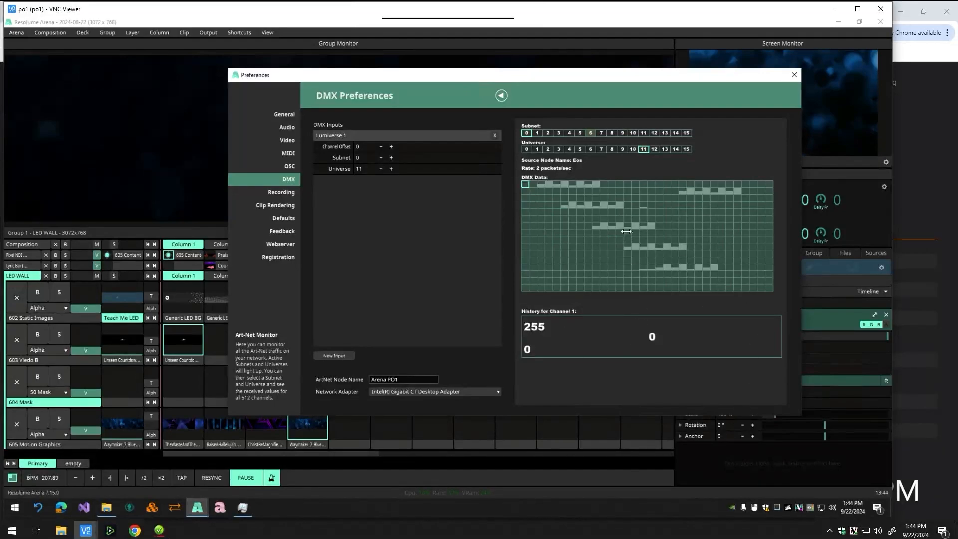
pyautogui.click(793, 75)
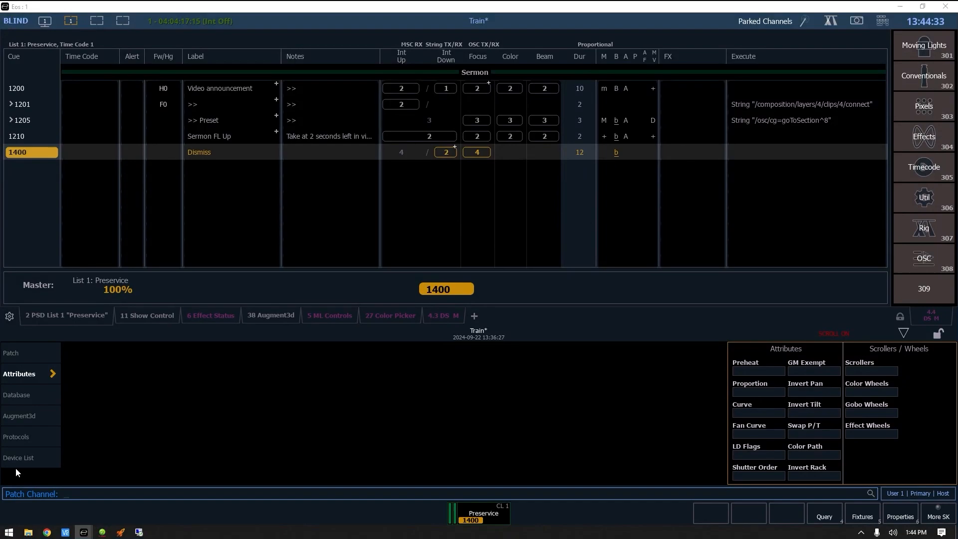
# Step: Switch to Eos and examine the parameters of the Resolume MP Layer - Simple and Layer Control fixture types in the patch
pyautogui.click(863, 517)
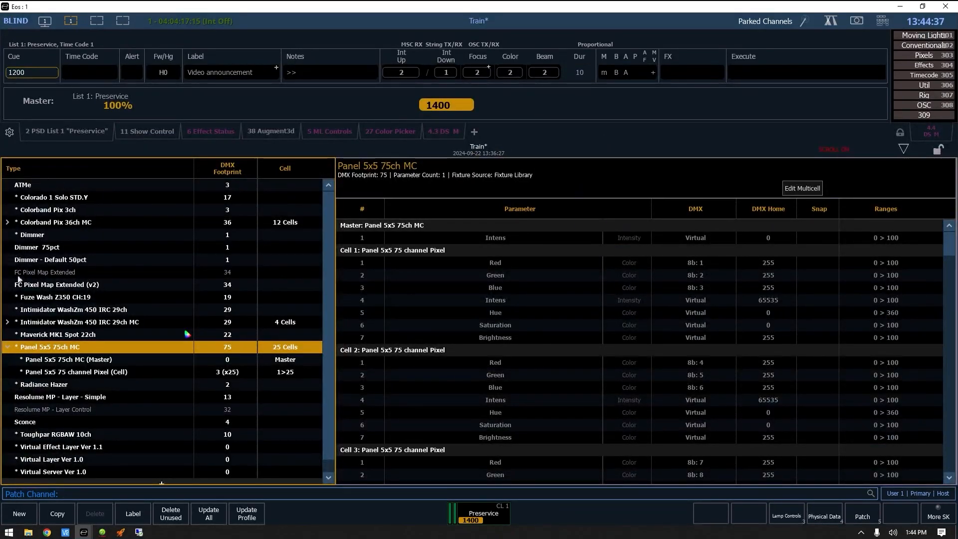
pyautogui.click(7, 347)
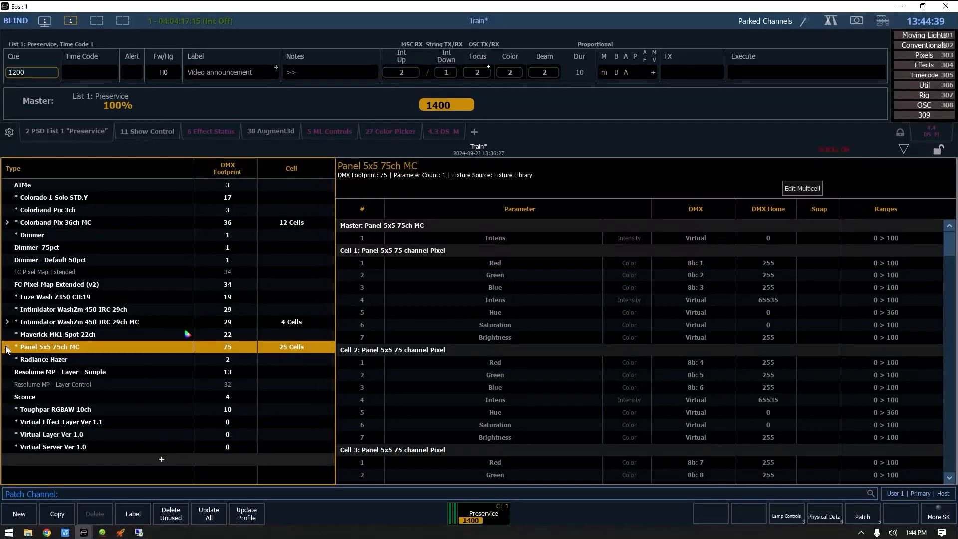
pyautogui.click(40, 374)
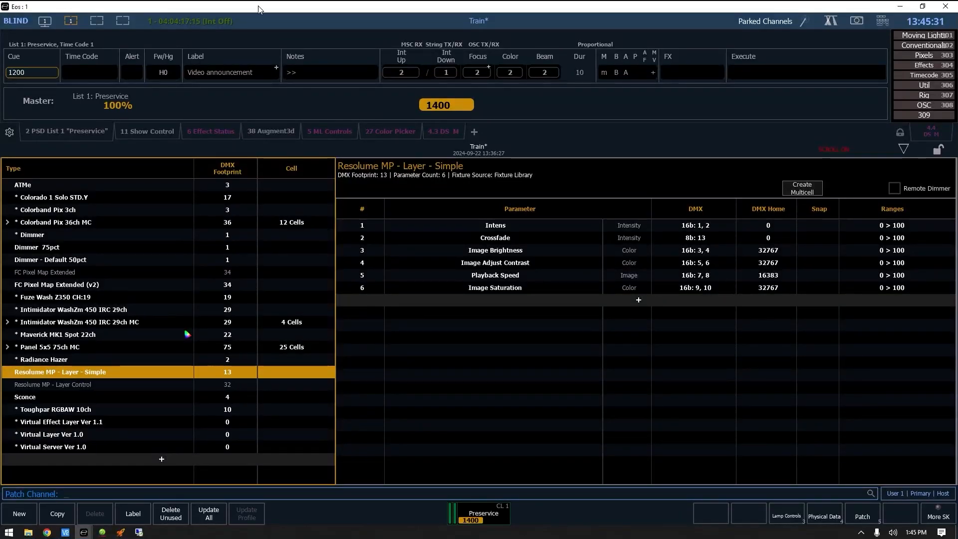
pyautogui.click(51, 385)
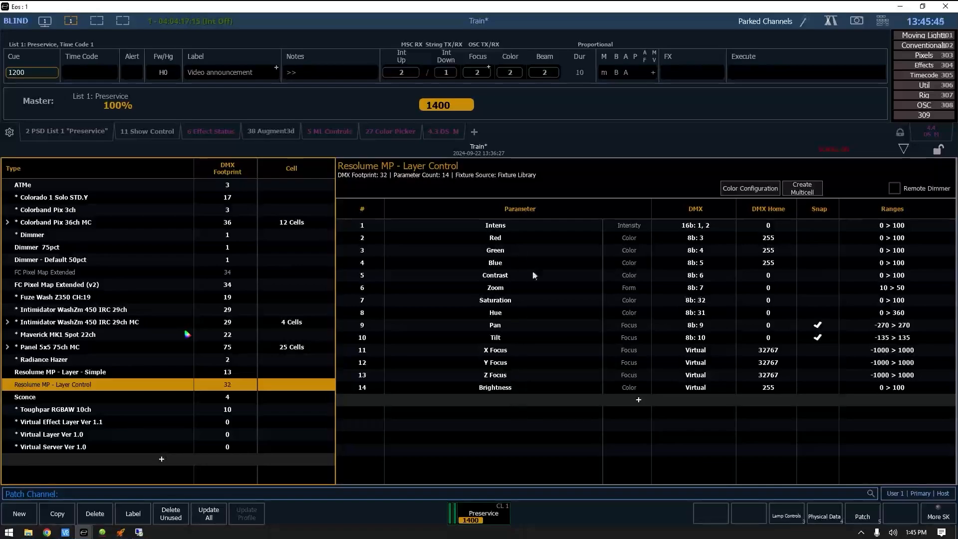
pyautogui.click(55, 376)
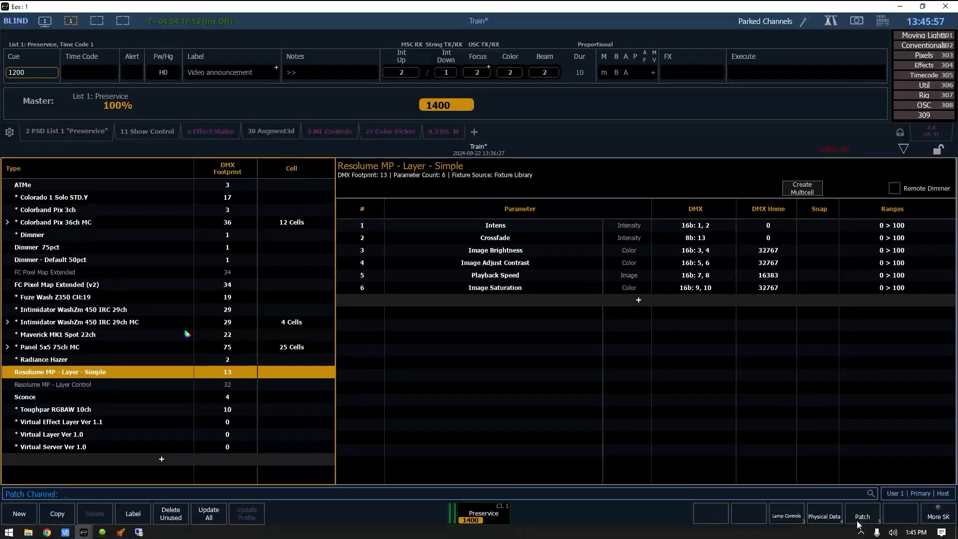
# Step: Go to channel 600 in the patch and examine the addresses and fixture types of the Resolume layer channels
pyautogui.press('F1')
pyautogui.hotkey('alt', 'a')
pyautogui.hotkey('alt', 'a')
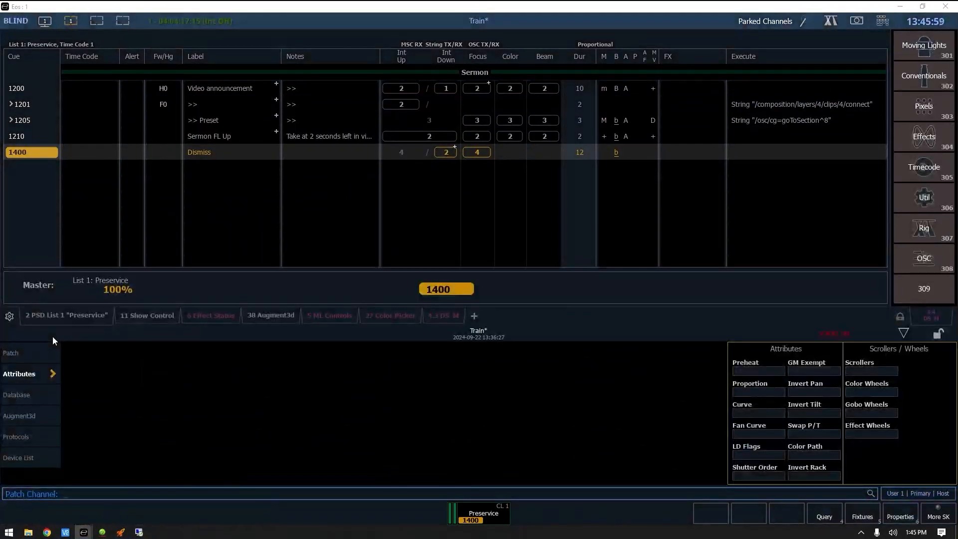
pyautogui.write('600')
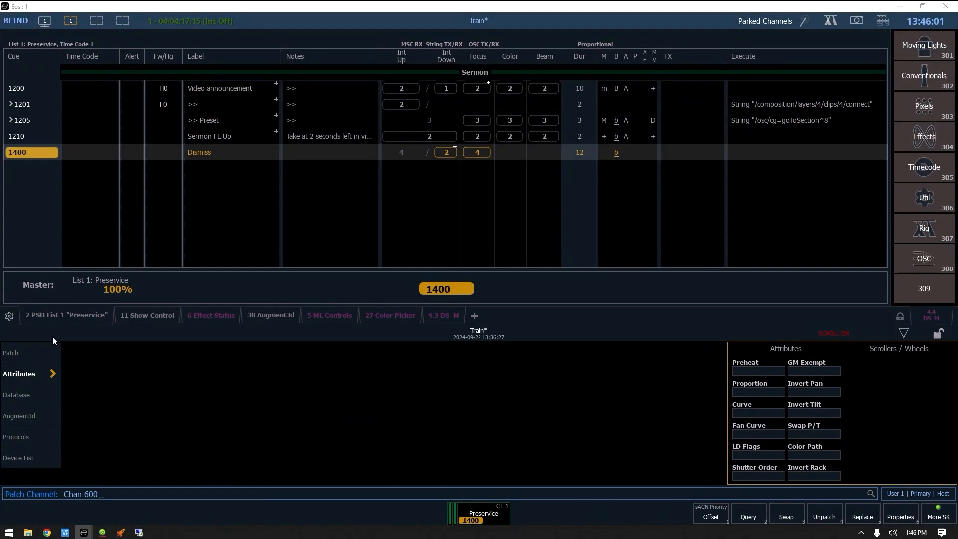
pyautogui.press('Return')
pyautogui.press('F1')
pyautogui.hotkey('alt', 'a')
pyautogui.hotkey('alt', 'a')
pyautogui.write('600')
pyautogui.press('Return')
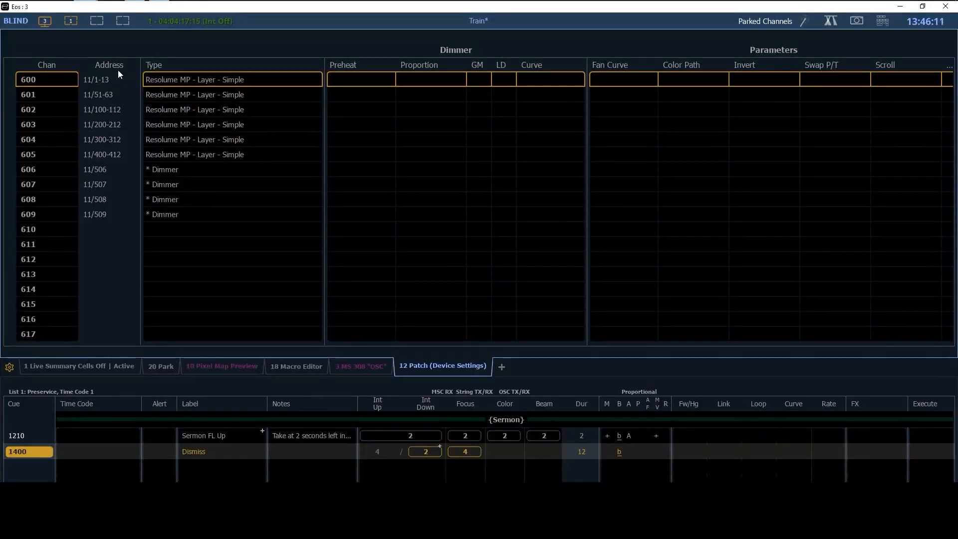
pyautogui.scroll(-1, 118, 71)
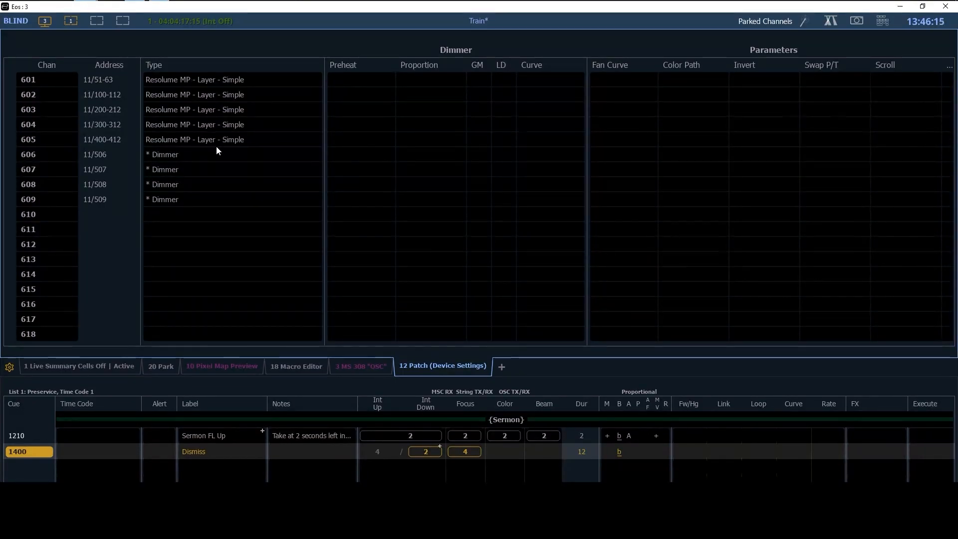
pyautogui.scroll(3, 220, 139)
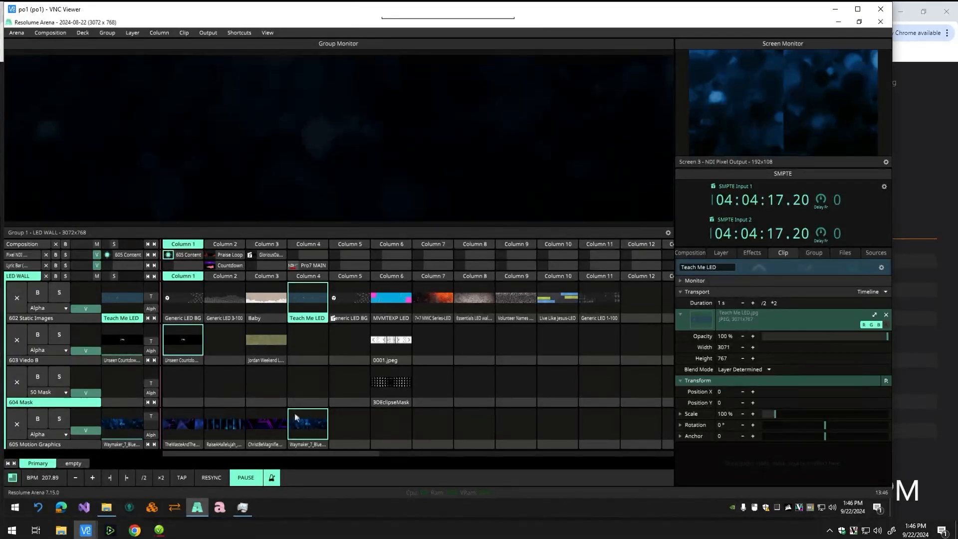
# Step: Switch to Resolume Arena, start DMX shortcut editing and inspect the lumiverse and channel assigned to layer 603's video fader
pyautogui.click(236, 32)
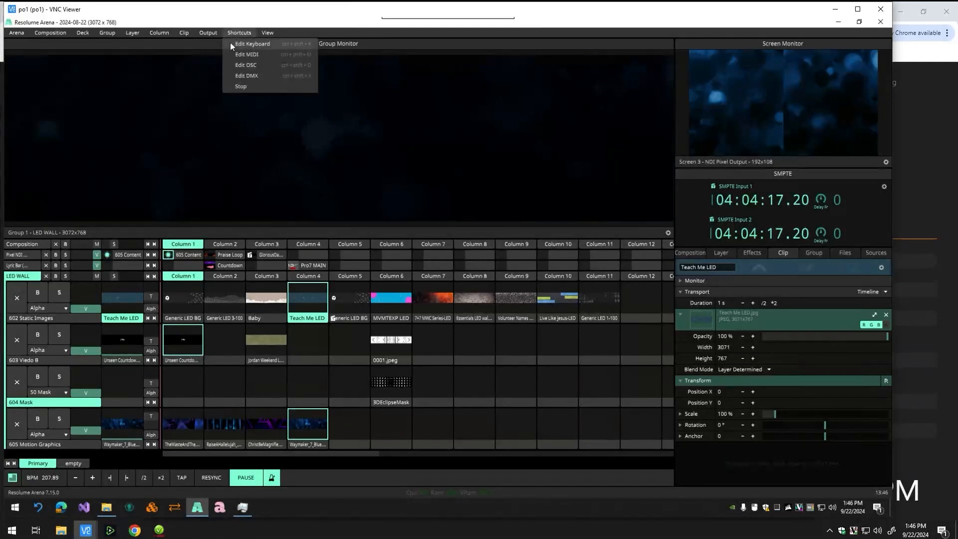
pyautogui.click(274, 74)
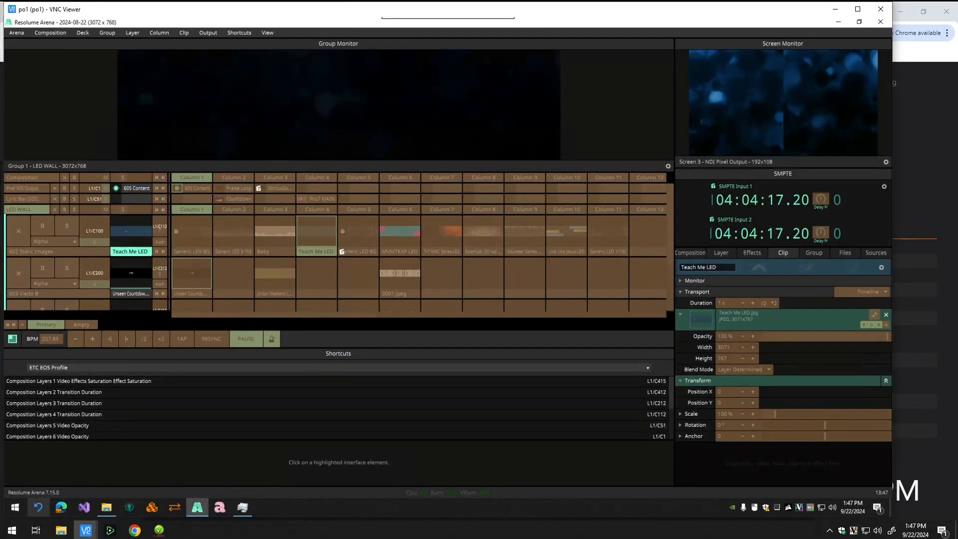
pyautogui.click(88, 268)
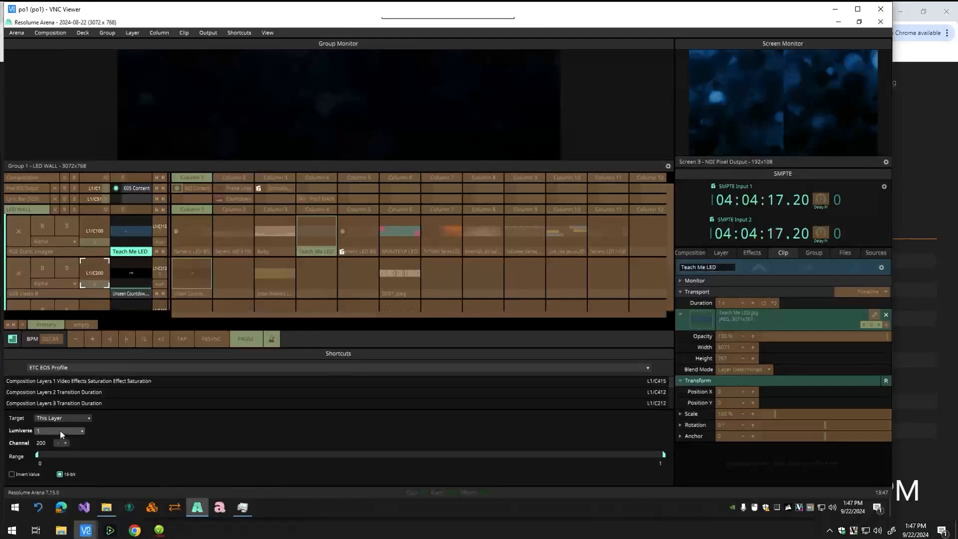
pyautogui.click(45, 429)
pyautogui.click(45, 429)
pyautogui.moveTo(86, 529)
# Step: Inspect the DMX assignments of layer 603's transition duration and its first clip, and leave shortcut editing
pyautogui.click(160, 267)
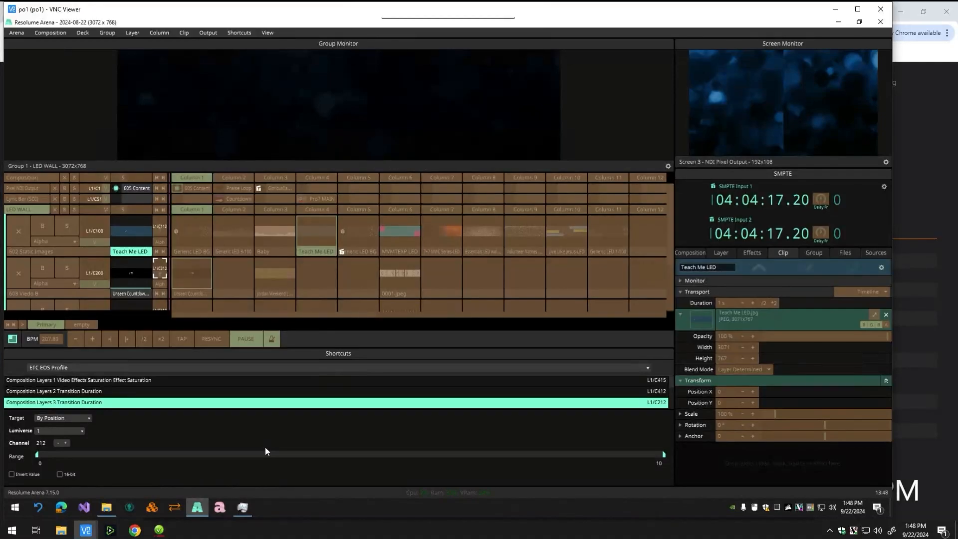
pyautogui.click(192, 285)
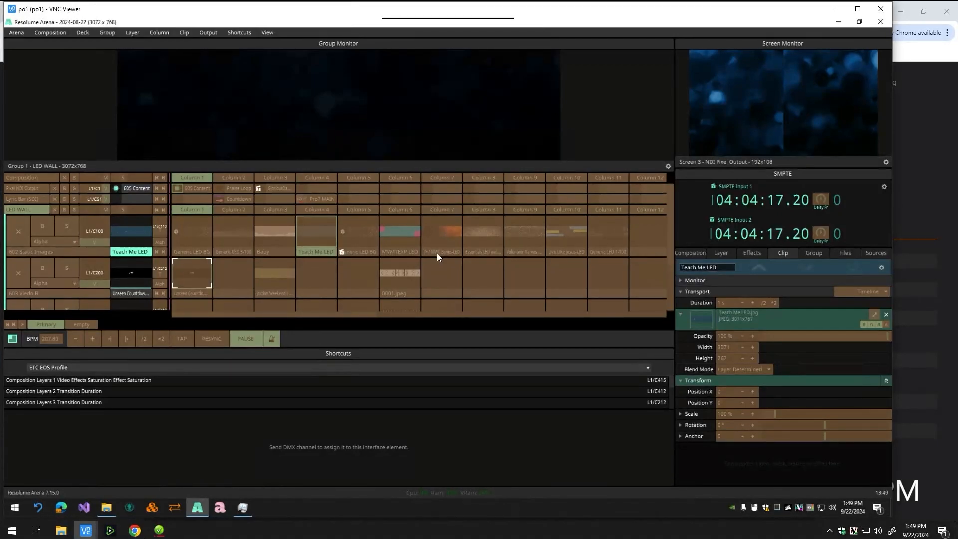
pyautogui.press('Escape')
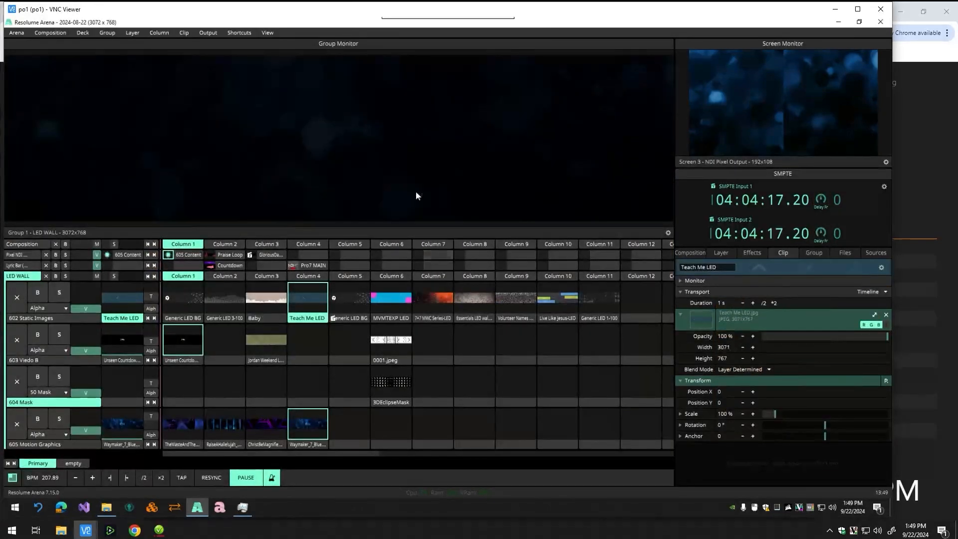
# Step: Start OSC shortcut editing in Resolume, inspect the OSC address for connecting layer 603's first clip, and leave shortcut editing
pyautogui.click(244, 33)
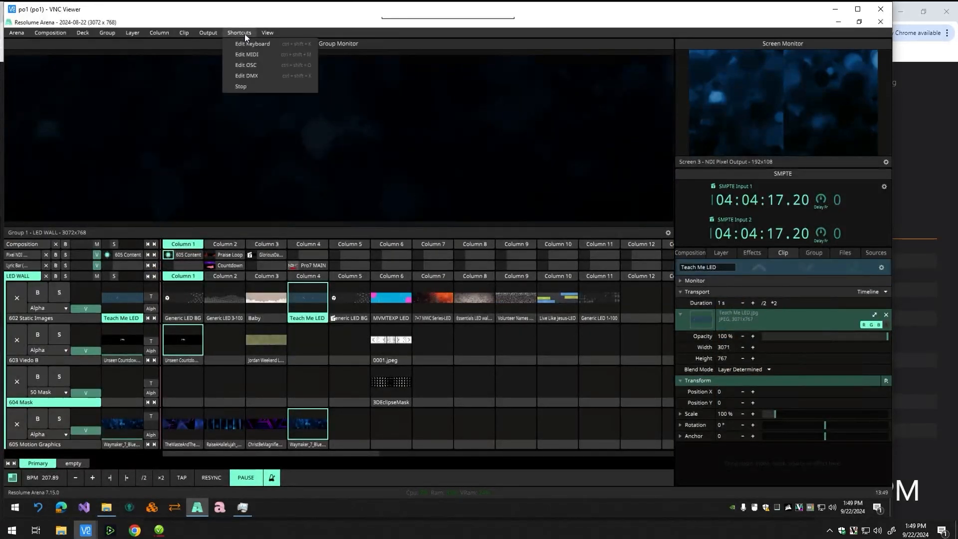
pyautogui.click(268, 65)
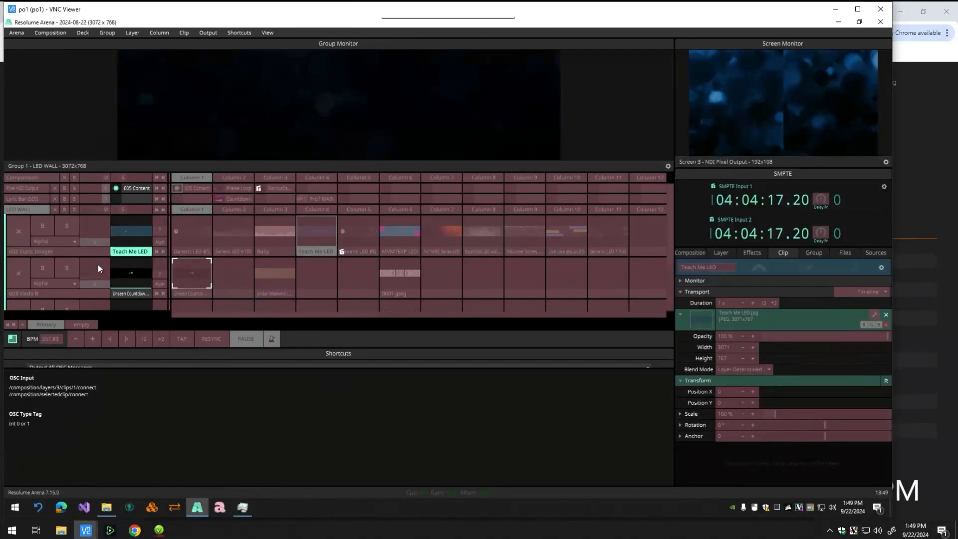
pyautogui.click(343, 282)
pyautogui.press('Escape')
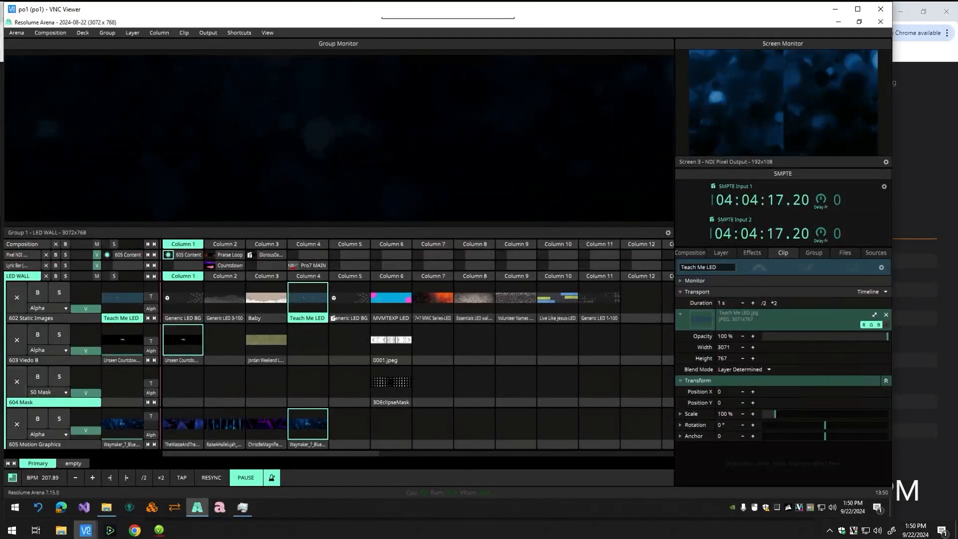
# Step: Switch to Eos, open the OSC magic sheet and examine the OSC strings in the Preservice cue list's Execute column
pyautogui.hotkey('alt', 'Tab')
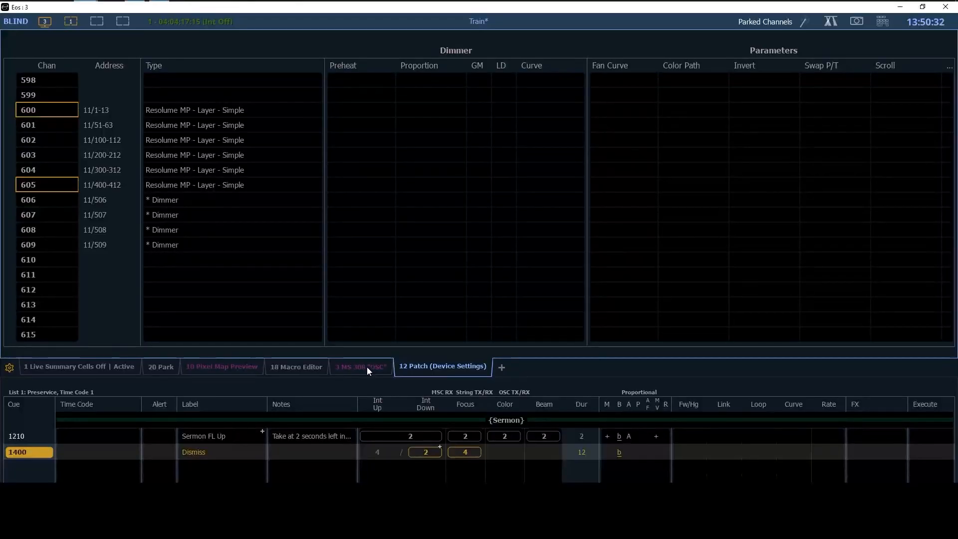
pyautogui.click(366, 367)
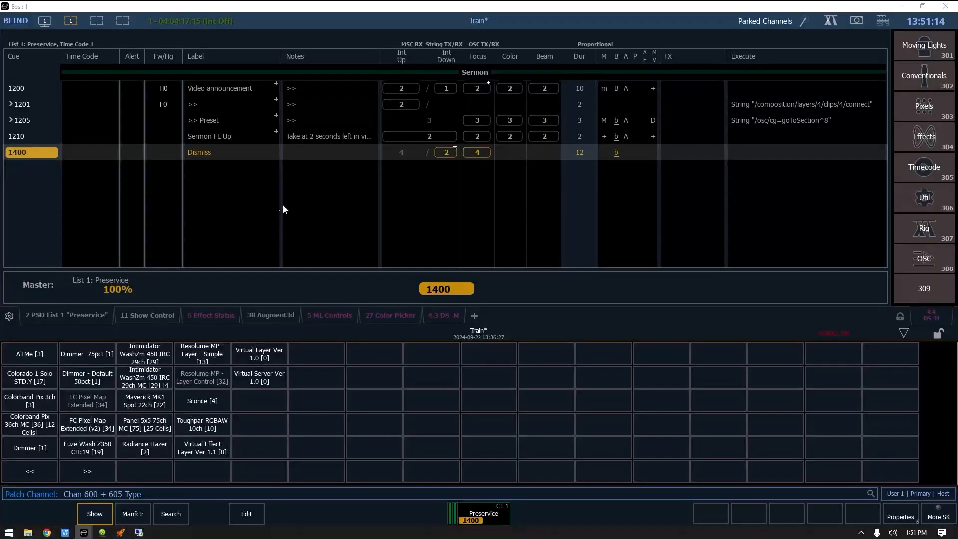
pyautogui.click(283, 205)
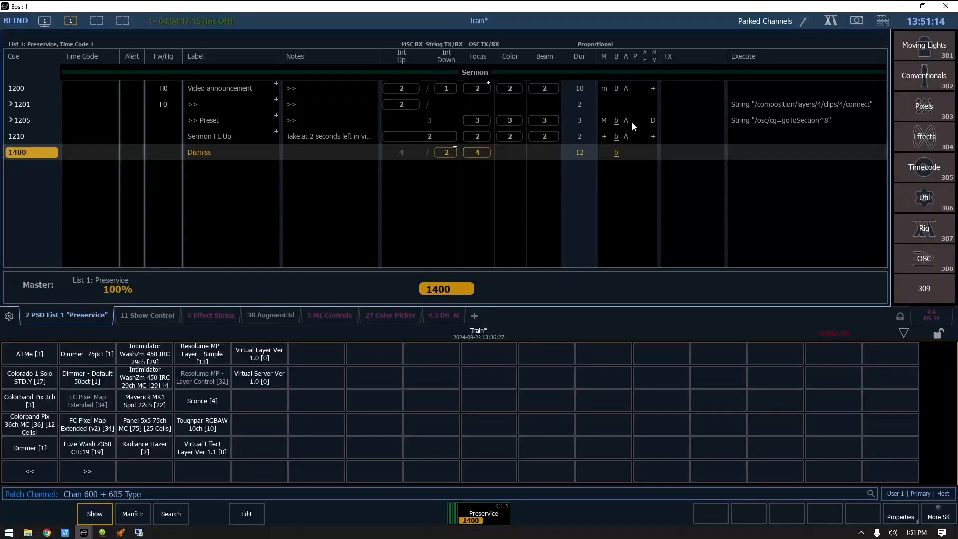
# Step: Return to Live and select cue 1201 in the Preservice cue list
pyautogui.press('F1')
pyautogui.press('Up')
pyautogui.press('Up')
pyautogui.press('Up')
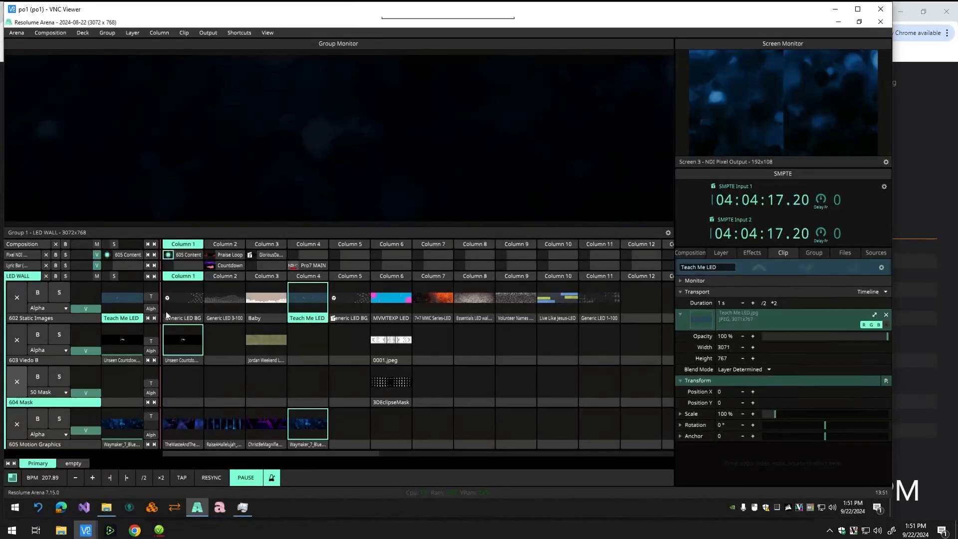
# Step: Launch layer 602's Generic LED BG clip in column 1 in Resolume, run Go To Cue 1201 in Eos, and select the Teach Me LED clip
pyautogui.click(182, 302)
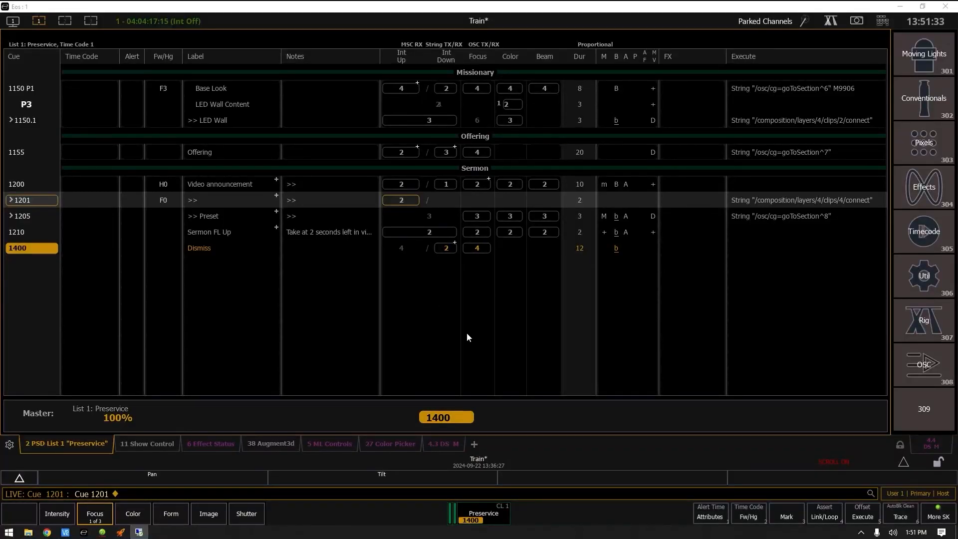
pyautogui.click(521, 331)
pyautogui.hotkey('ctrl', 'g')
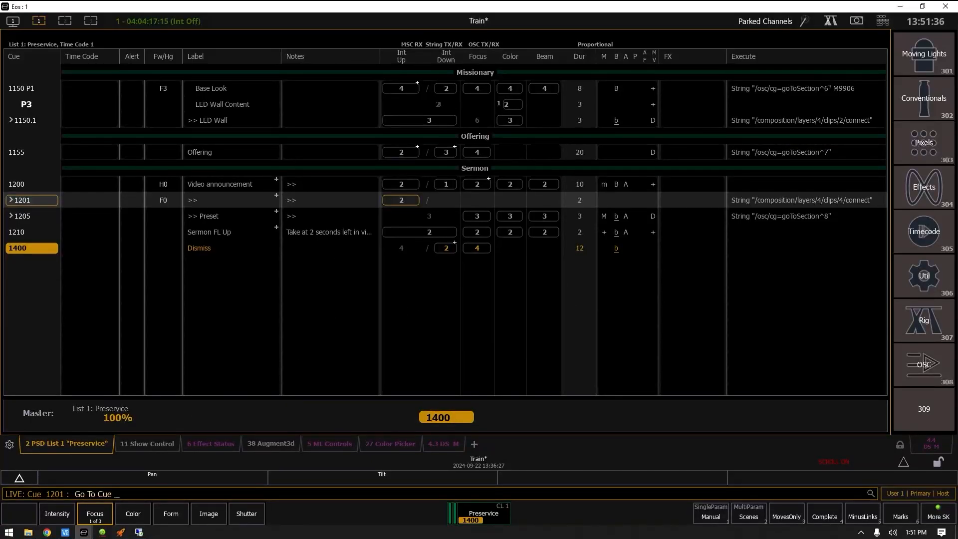
pyautogui.write('1201')
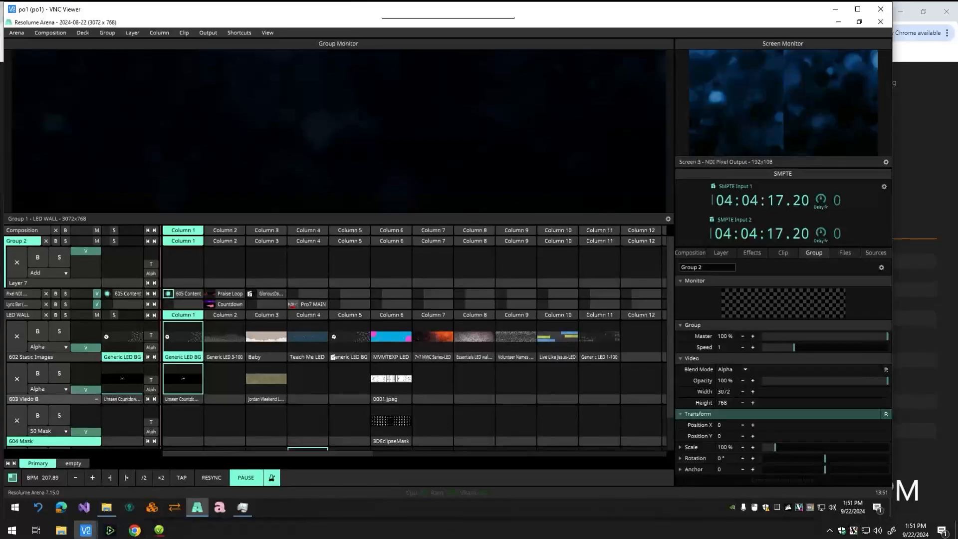
pyautogui.click(301, 335)
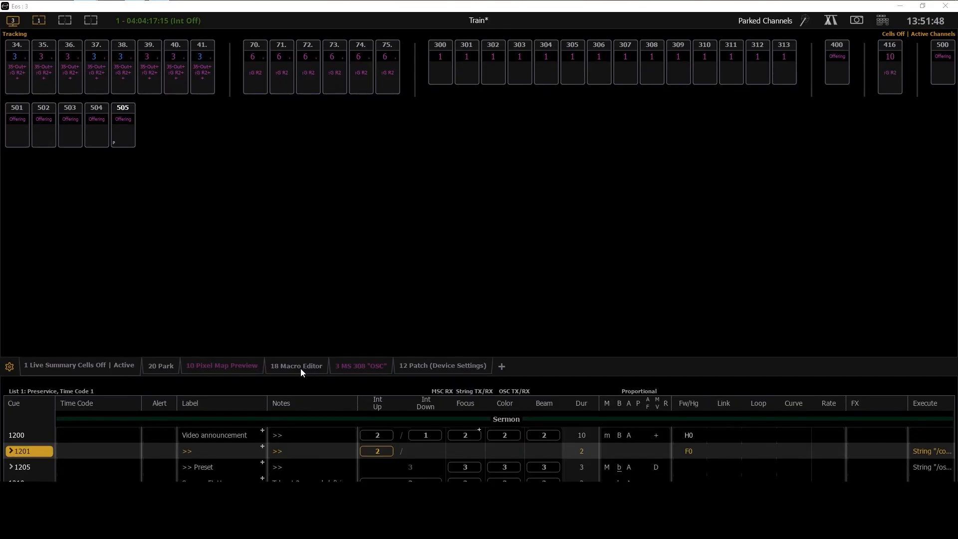
# Step: In Eos, examine the OSC magic sheet's clip triggers and look up macro 6615 in the macro editor
pyautogui.click(300, 368)
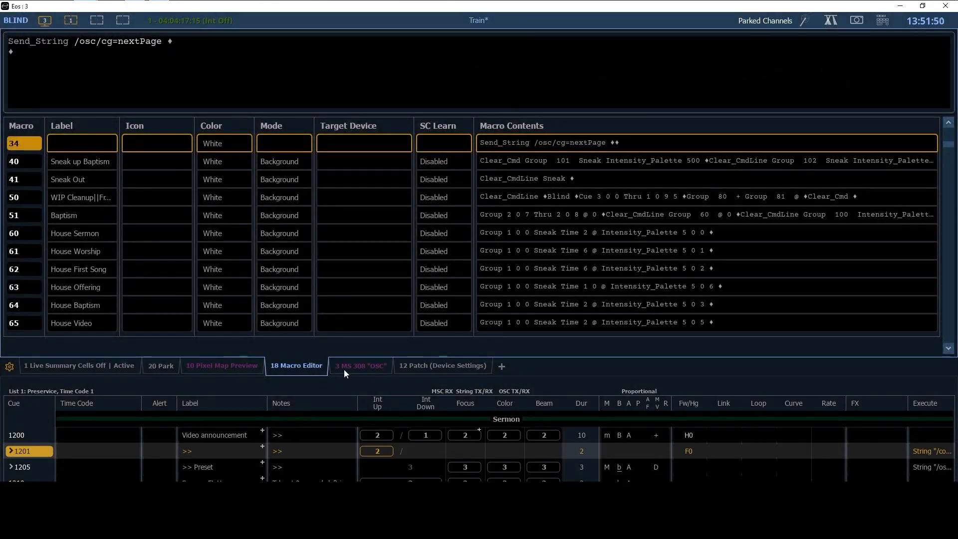
pyautogui.click(343, 369)
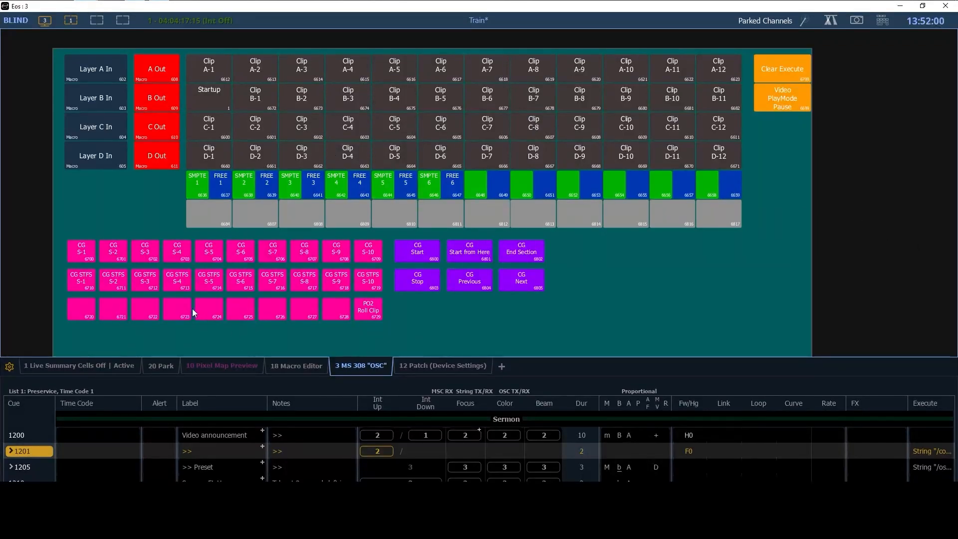
pyautogui.click(283, 368)
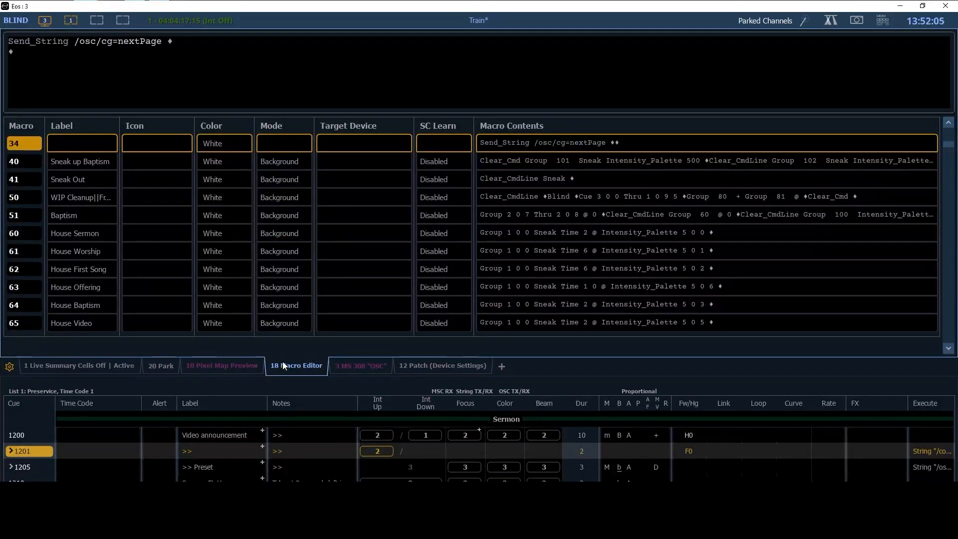
pyautogui.write('6615')
pyautogui.press('Return')
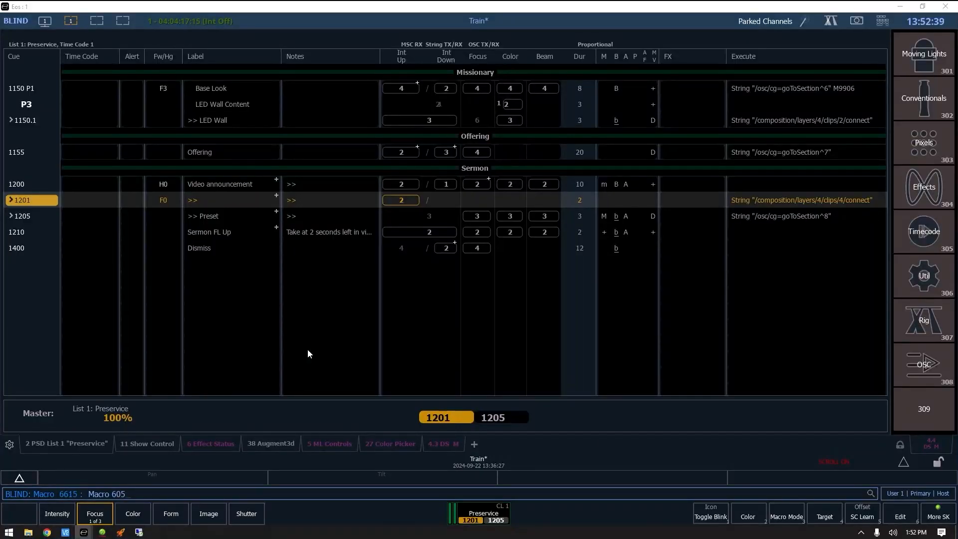
# Step: Clear the macro entry from the command line, return to Live and select channel 605 to view its parameters
pyautogui.press('BackSpace')
pyautogui.press('BackSpace')
pyautogui.press('F1')
pyautogui.write('6')
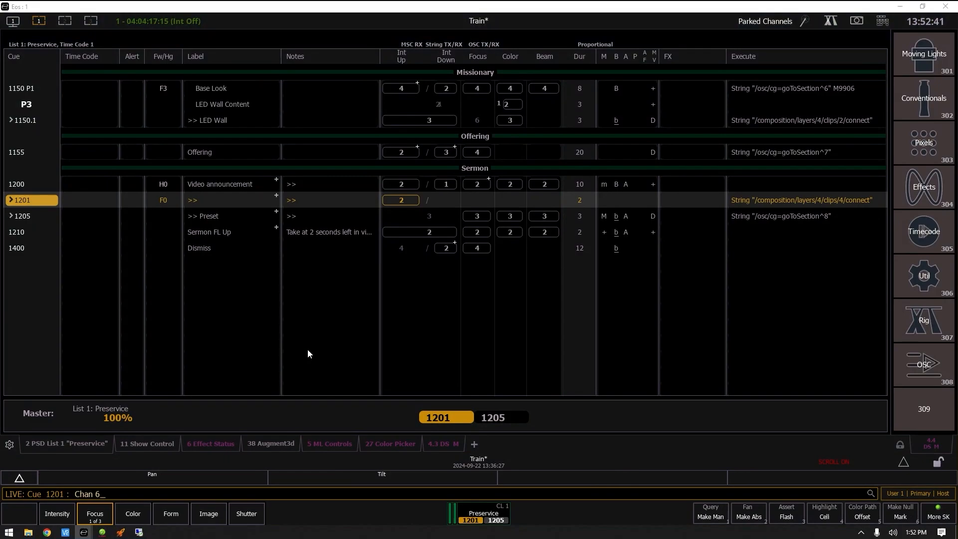
pyautogui.write('05')
pyautogui.press('Return')
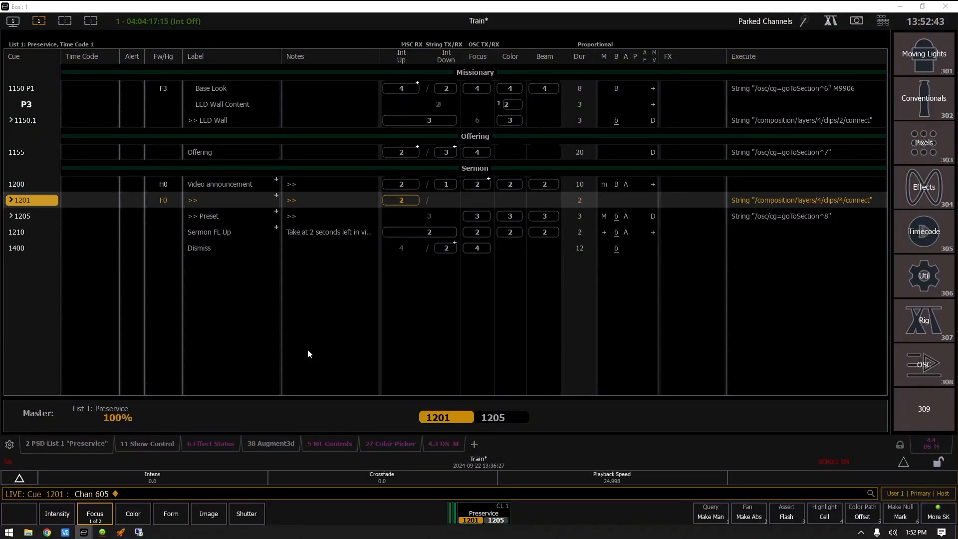
pyautogui.press('5')
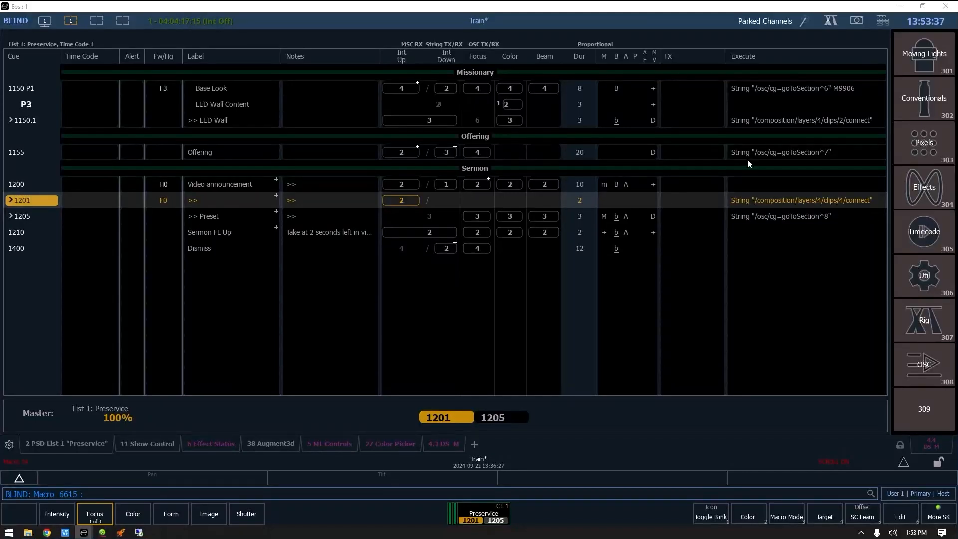
# Step: Select macro 34 in the Eos macro editor, and inspect the OSC address of layer 602's column 8 clip in Resolume
pyautogui.write('m3')
pyautogui.press('Return')
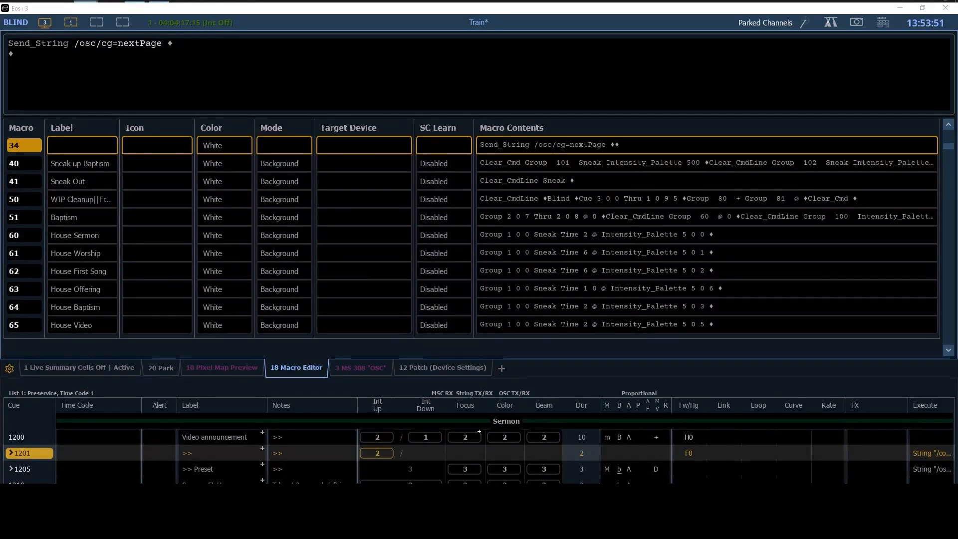
pyautogui.click(268, 64)
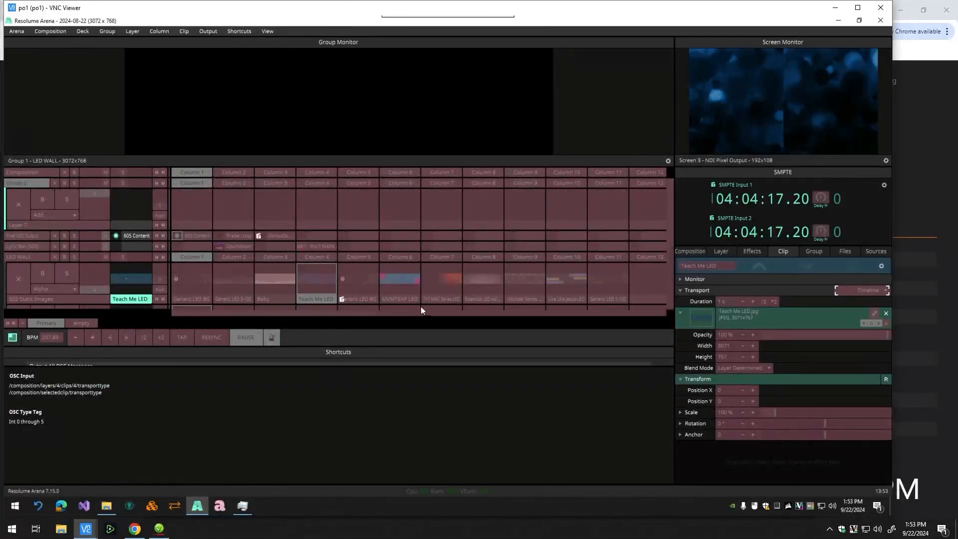
pyautogui.click(487, 277)
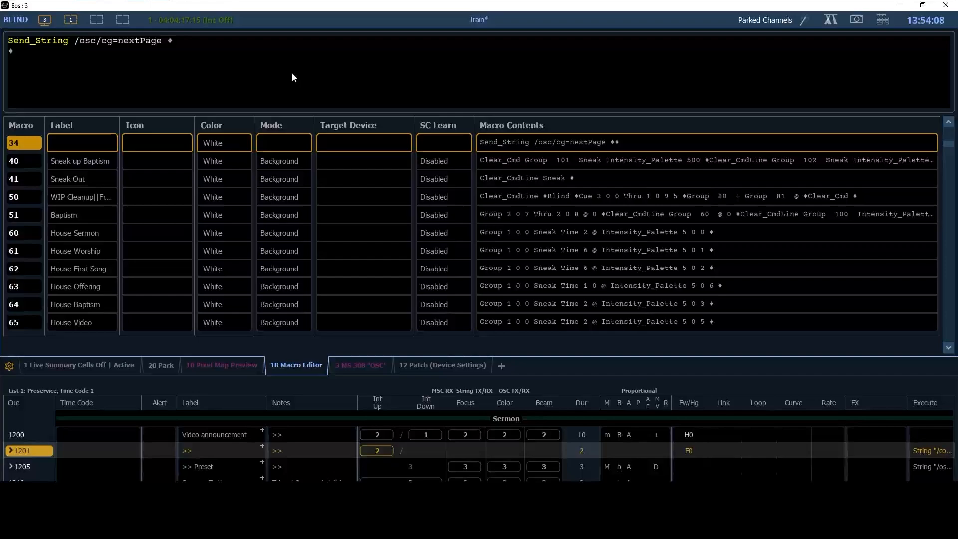
# Step: Clear the existing Send_String commands from macro 34
pyautogui.press('Delete')
pyautogui.press('Delete')
pyautogui.press('Delete')
pyautogui.press('Delete')
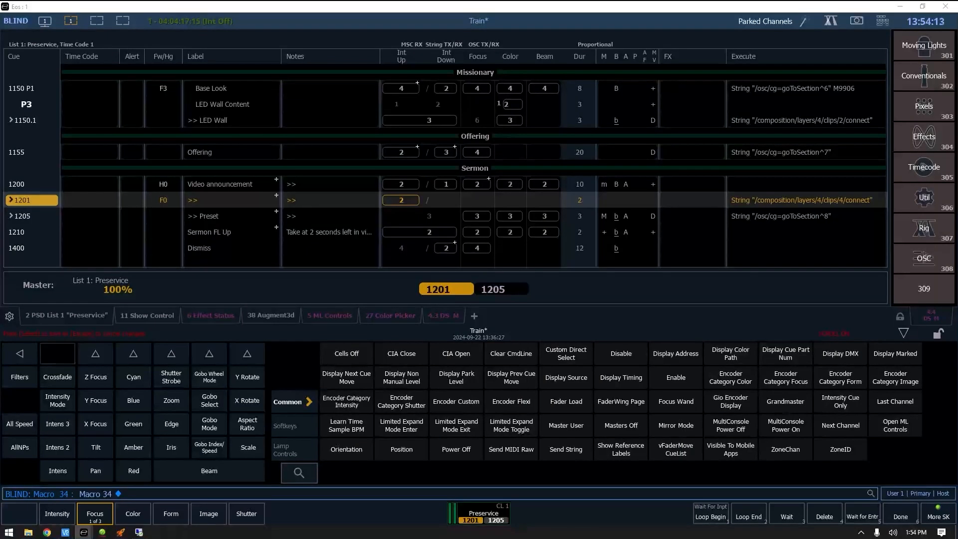
# Step: Search the macro commands for "stri" and insert a Send String command into macro 34
pyautogui.click(299, 473)
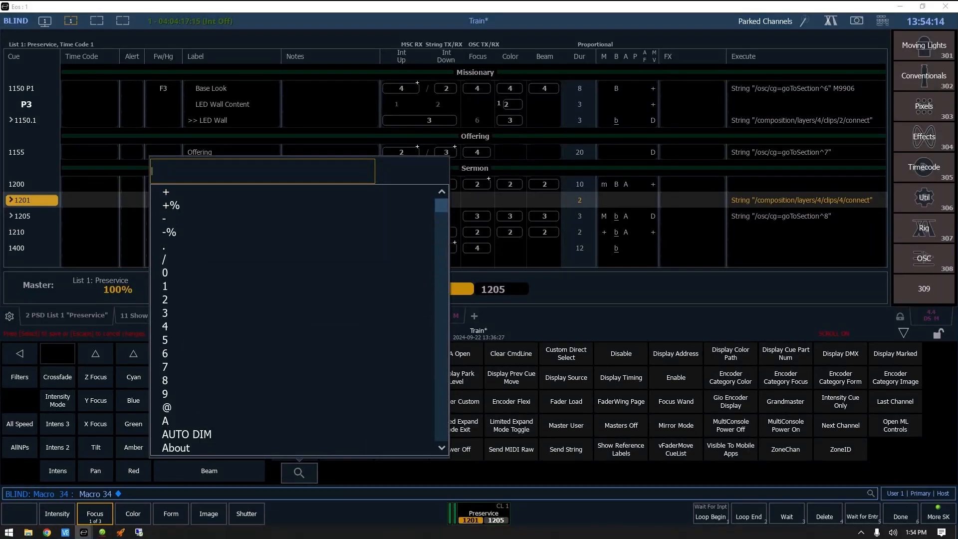
pyautogui.write('s')
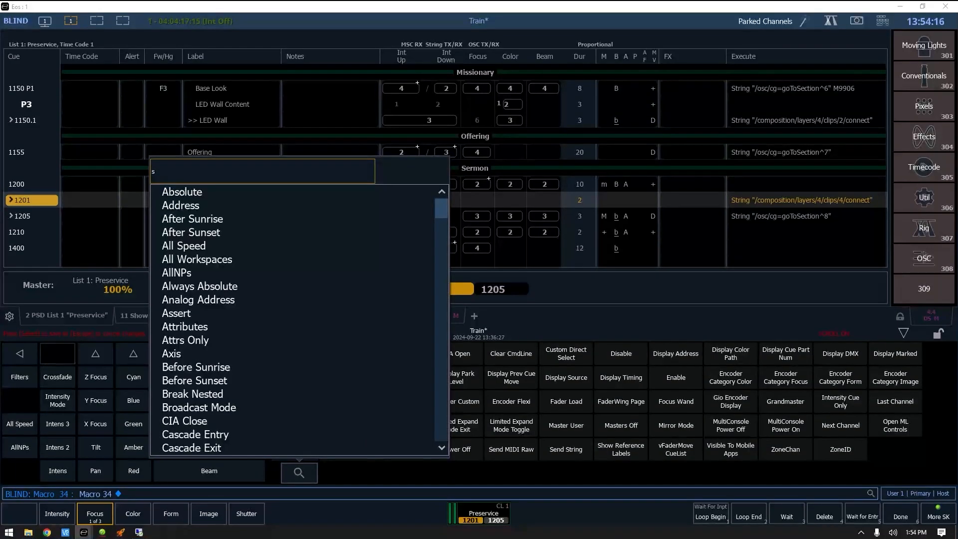
pyautogui.write('tri')
pyautogui.press('Down')
pyautogui.press('Down')
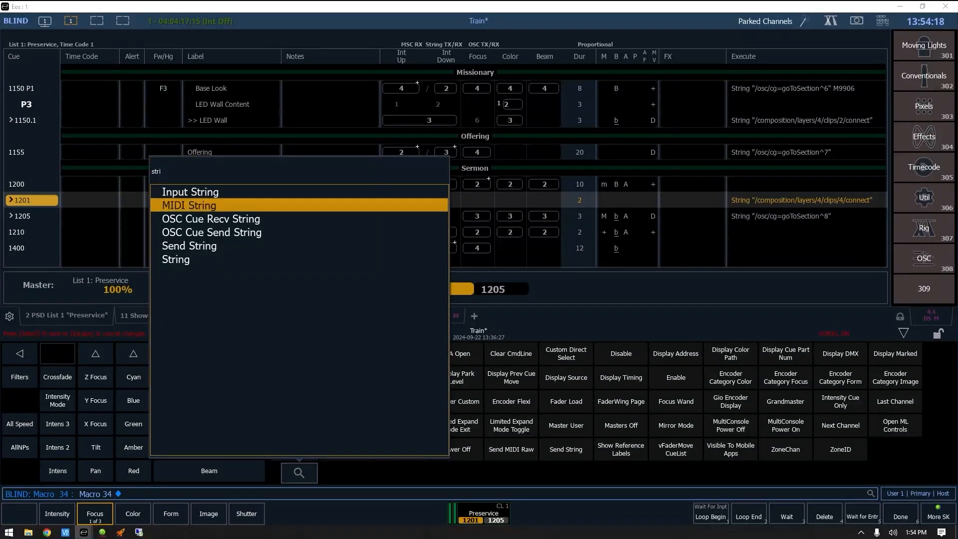
pyautogui.press('Down')
pyautogui.press('Down')
pyautogui.press('Down')
pyautogui.press('Return')
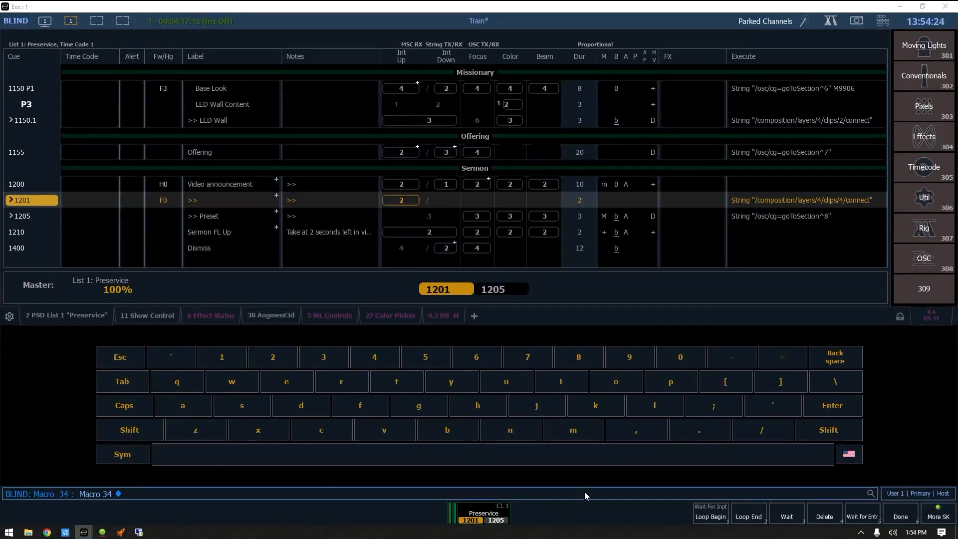
# Step: Enter /composition/layers/4/clips/8/connect as macro 34's string, finish editing the macro and return to Live
pyautogui.write('/composition/layers')
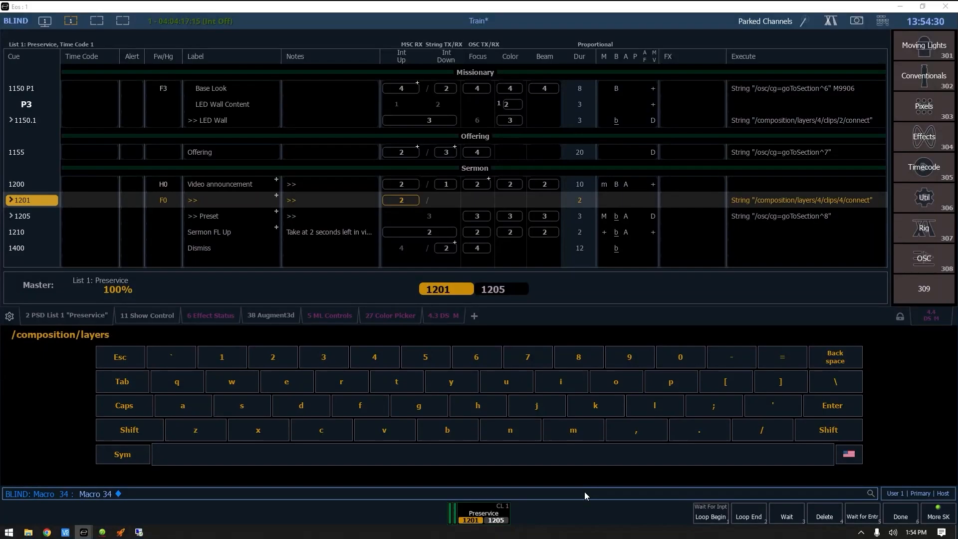
pyautogui.write('/4/clips/8/connect')
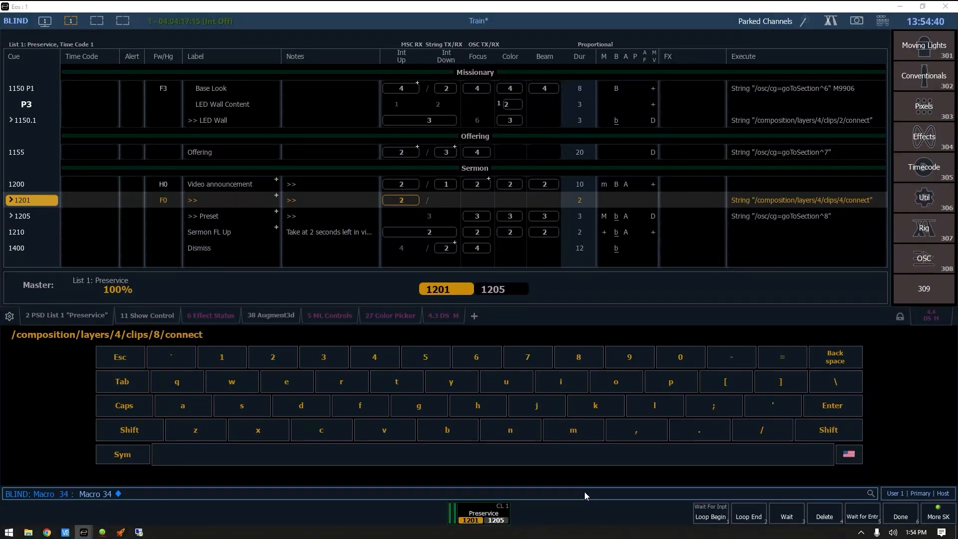
pyautogui.press('Return')
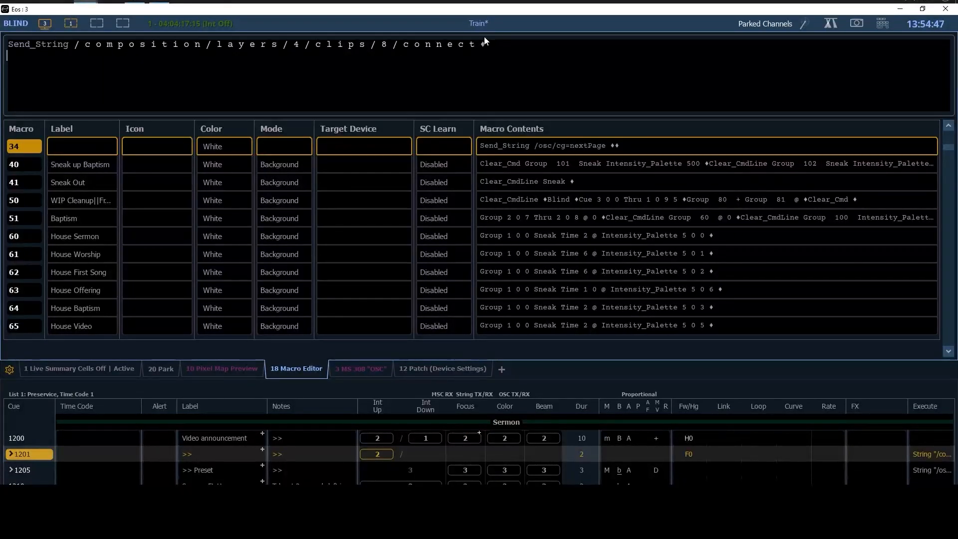
pyautogui.press('Return')
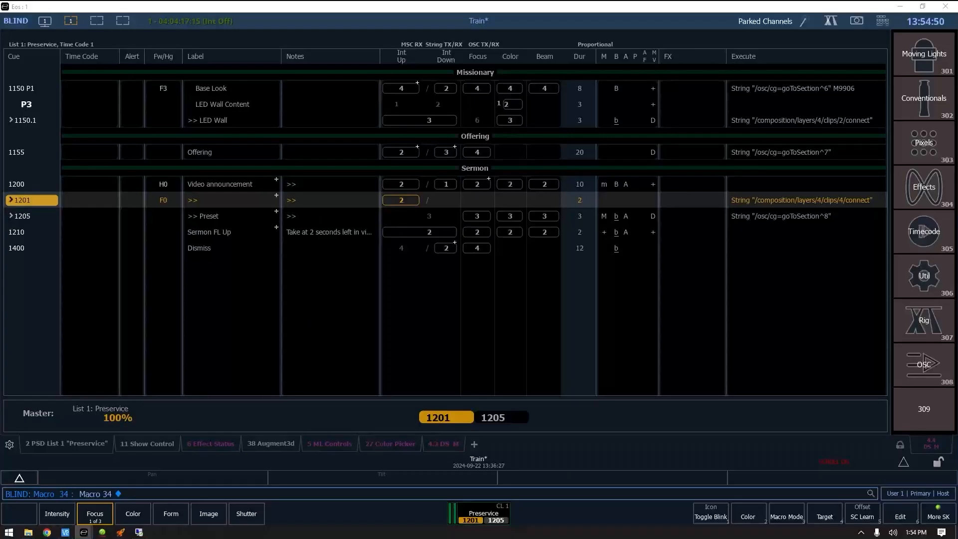
pyautogui.press('F1')
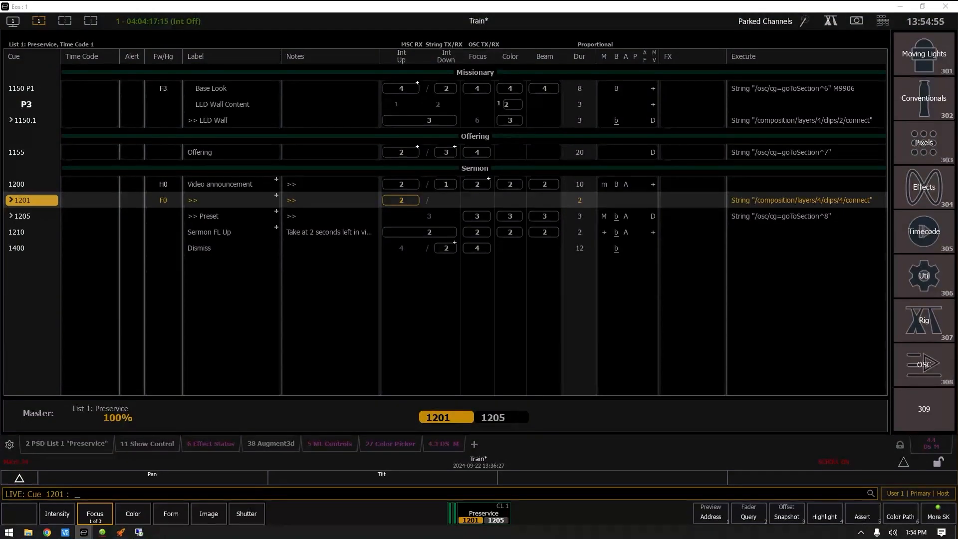
# Step: Leave OSC shortcut editing in Resolume, launch layer 602's Teach Me LED clip in column 4, and return Eos to Live
pyautogui.hotkey('alt', 'Tab')
pyautogui.hotkey('alt', 'Tab')
pyautogui.hotkey('alt', 'Tab')
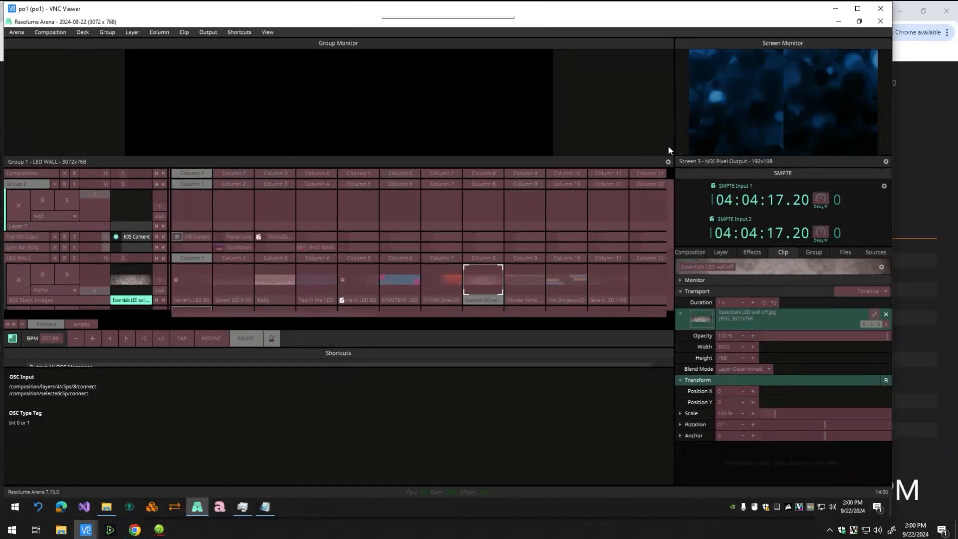
pyautogui.press('Escape')
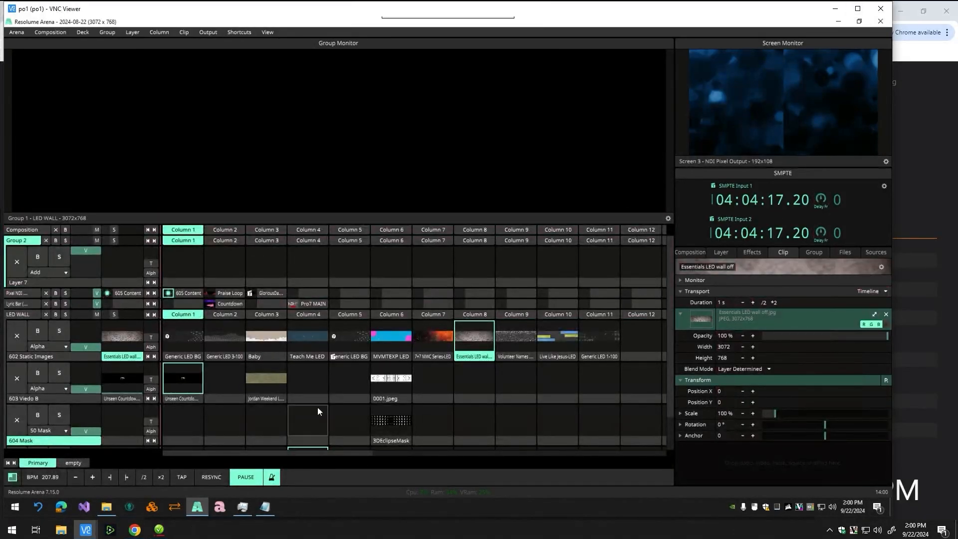
pyautogui.click(309, 343)
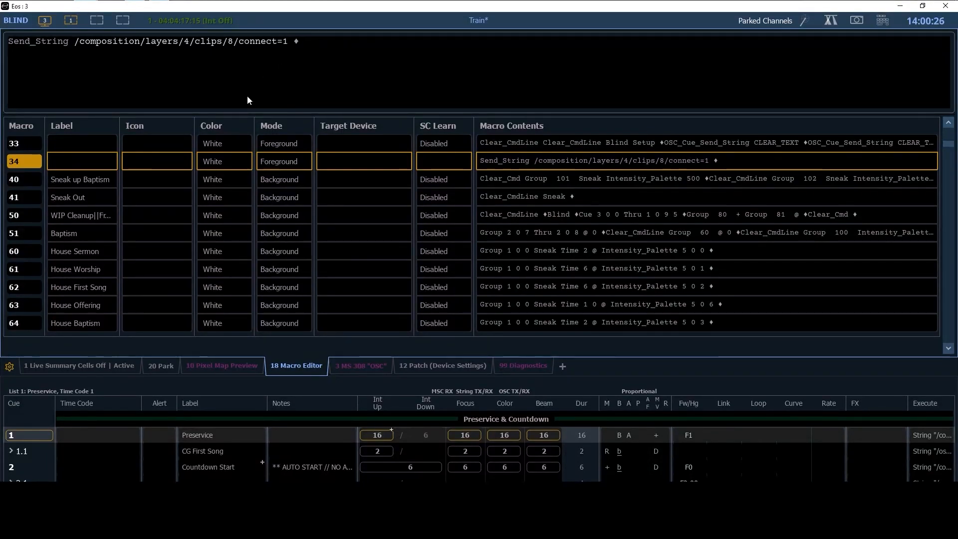
pyautogui.press('F1')
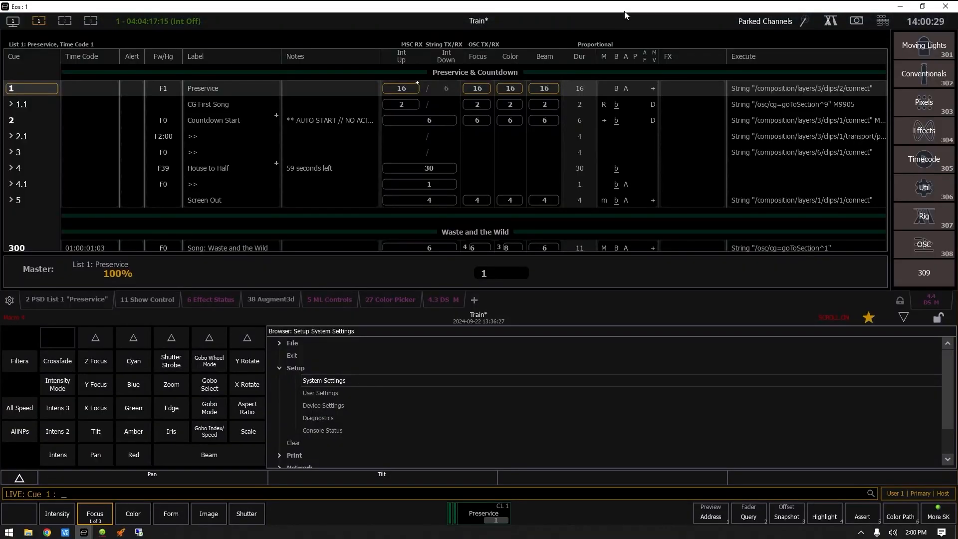
# Step: Run macro 34, and show the OSC address of the column 8 clip's Blend Mode through Resolume's OSC shortcut editing
pyautogui.write('34')
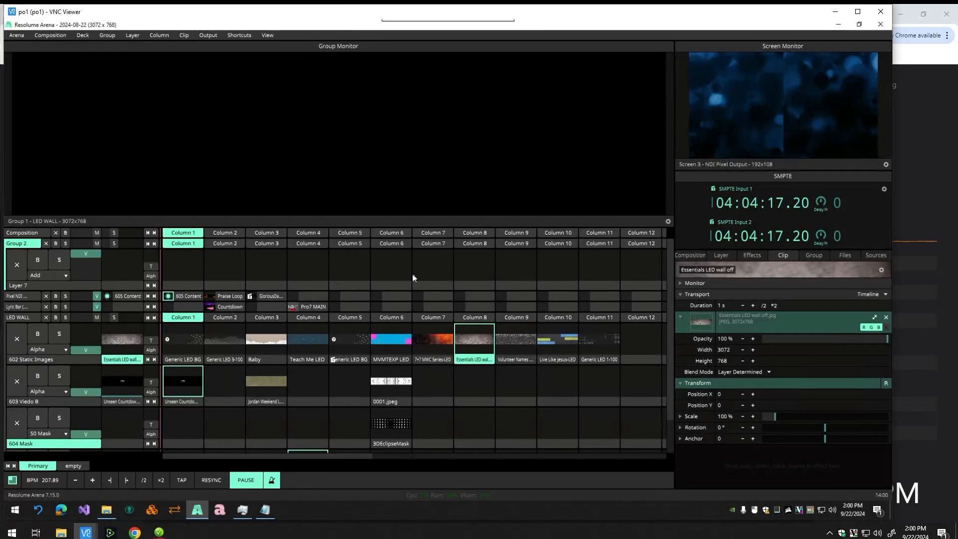
pyautogui.click(205, 35)
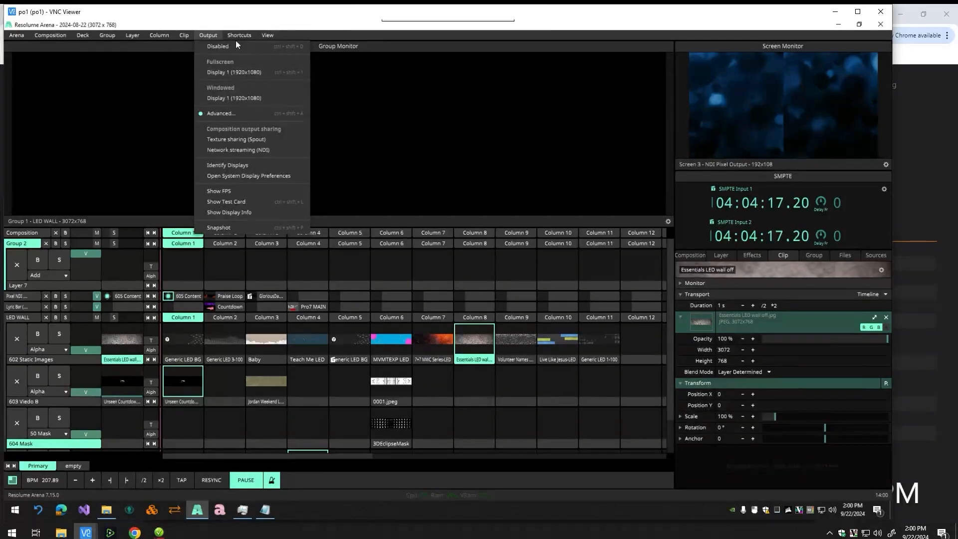
pyautogui.moveTo(242, 35)
pyautogui.click(250, 69)
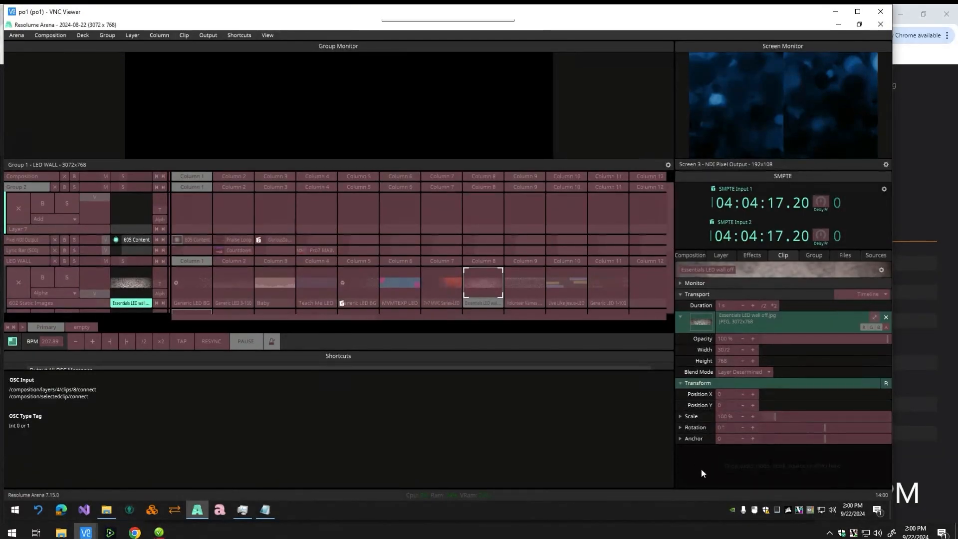
pyautogui.click(755, 372)
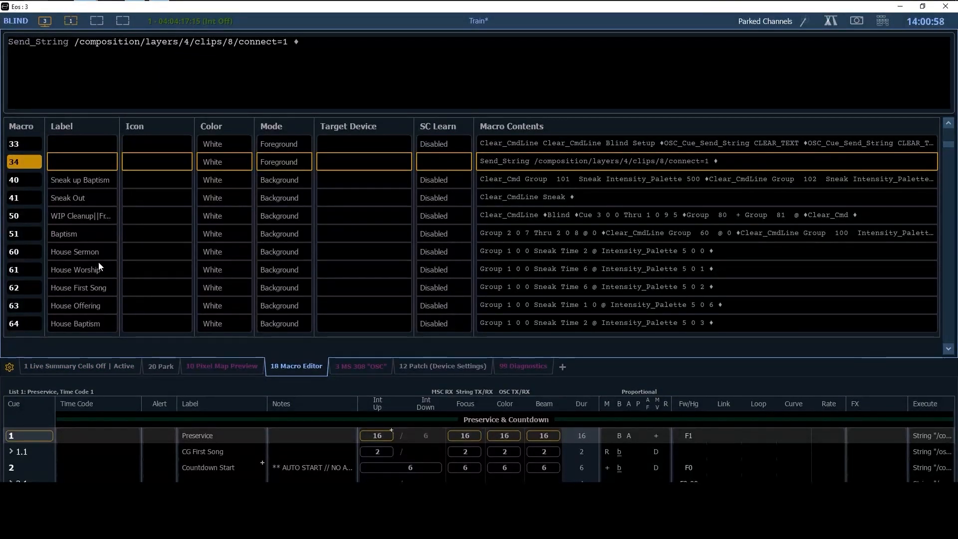
# Step: Copy macro 34 to macro 35 in Eos and change the copy's string to /composition/layers/4/clips/8/video/mixer/blendmode=35
pyautogui.press('Return')
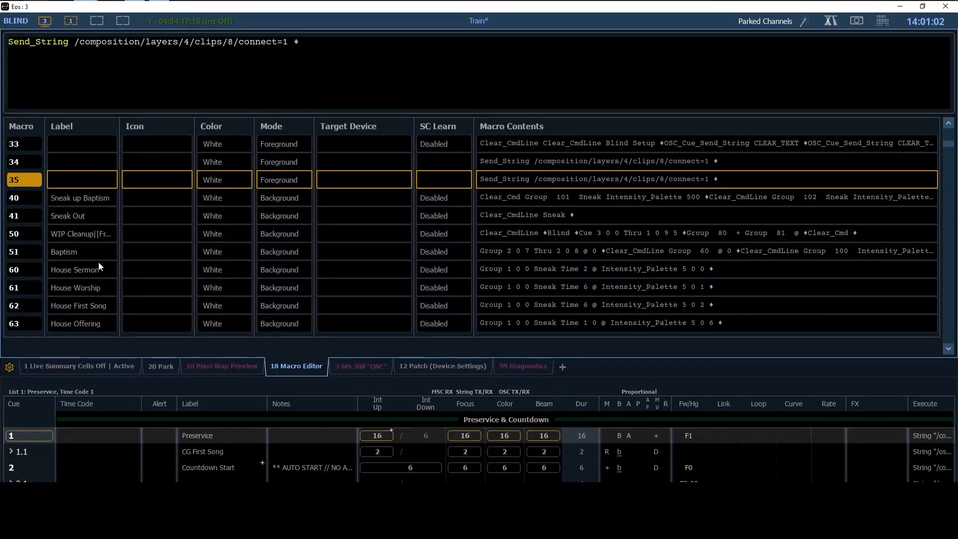
pyautogui.hotkey('alt', '1')
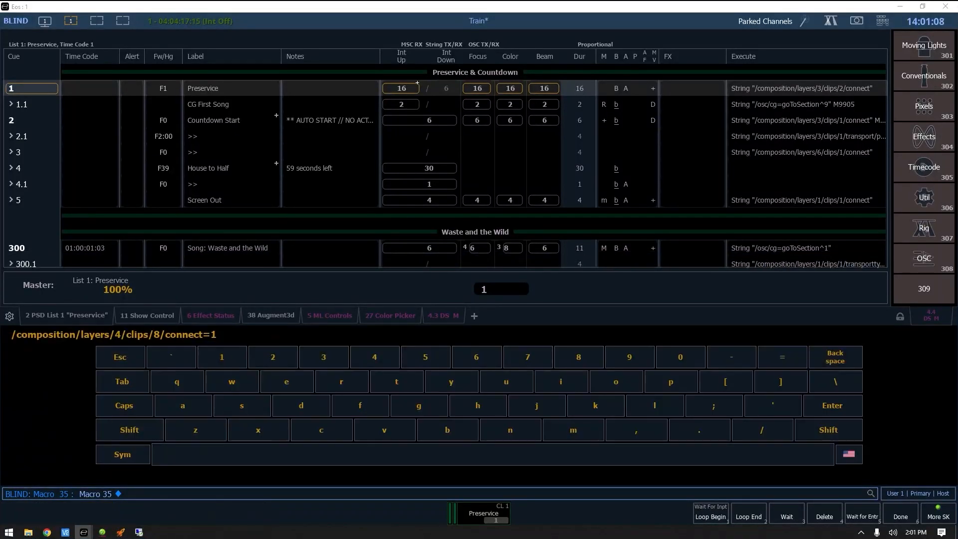
pyautogui.press('BackSpace')
pyautogui.press('BackSpace')
pyautogui.press('BackSpace')
pyautogui.press('BackSpace')
pyautogui.press('BackSpace')
pyautogui.press('BackSpace')
pyautogui.press('BackSpace')
pyautogui.press('BackSpace')
pyautogui.press('BackSpace')
pyautogui.write('video/mixer/b')
pyautogui.write('lendmode')
pyautogui.press('BackSpace')
pyautogui.press('BackSpace')
pyautogui.press('BackSpace')
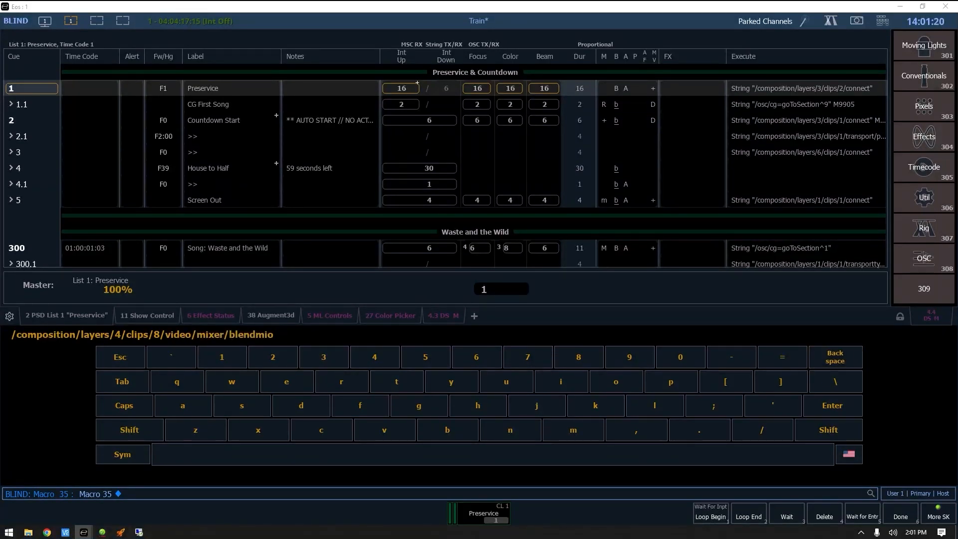
pyautogui.write('d')
pyautogui.press('BackSpace')
pyautogui.write('ode=35')
pyautogui.press('Return')
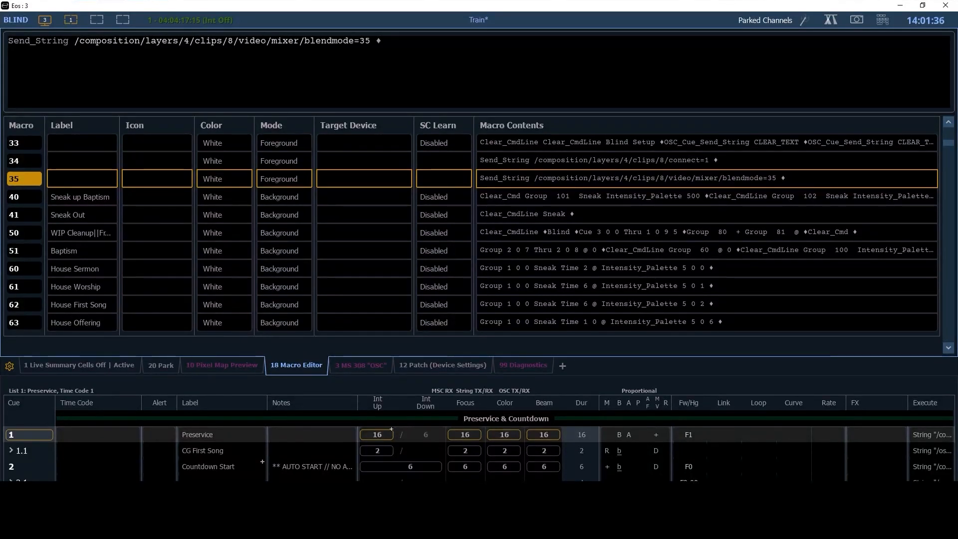
# Step: Return Eos to Live and run macro 35, and reset the clip's Blend Mode in Resolume to Layer Determined
pyautogui.press('F1')
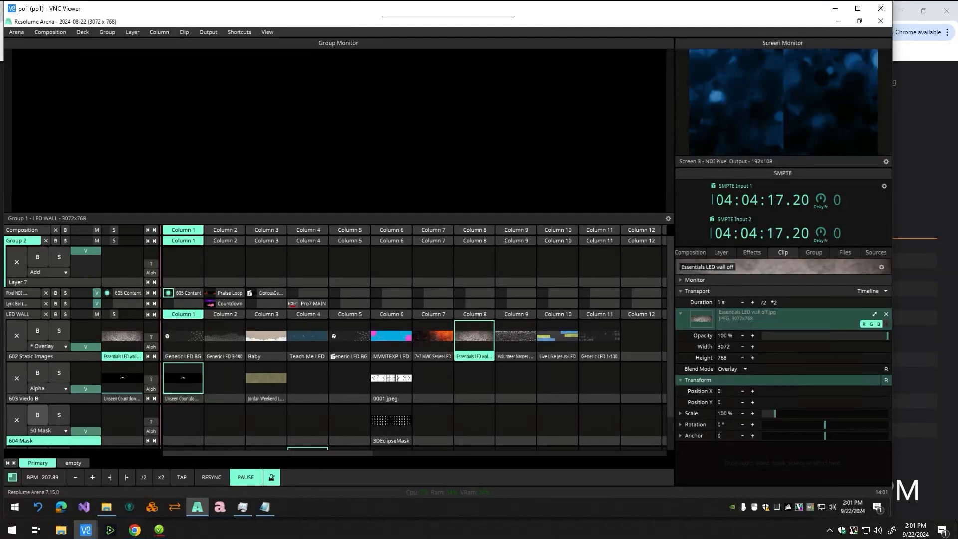
pyautogui.click(729, 370)
pyautogui.click(728, 371)
pyautogui.click(744, 373)
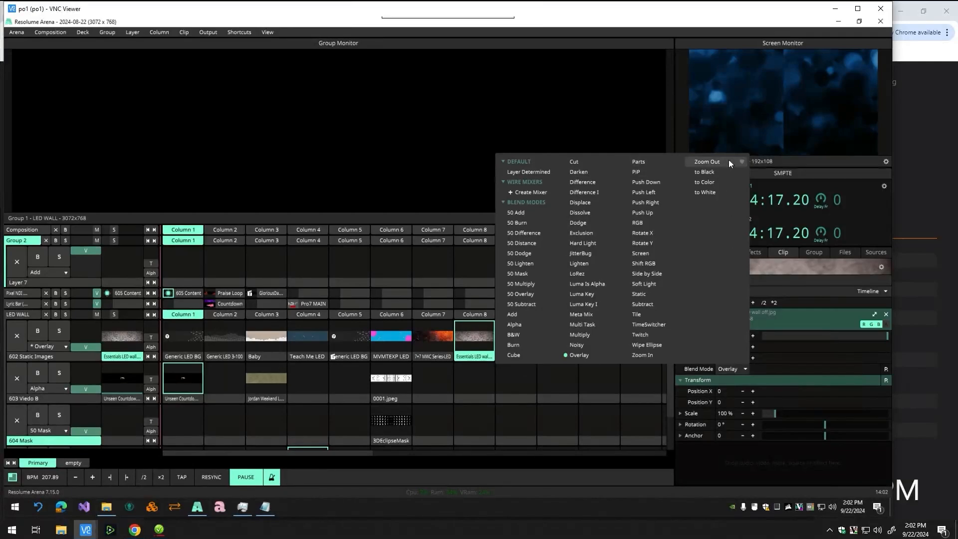
pyautogui.click(541, 176)
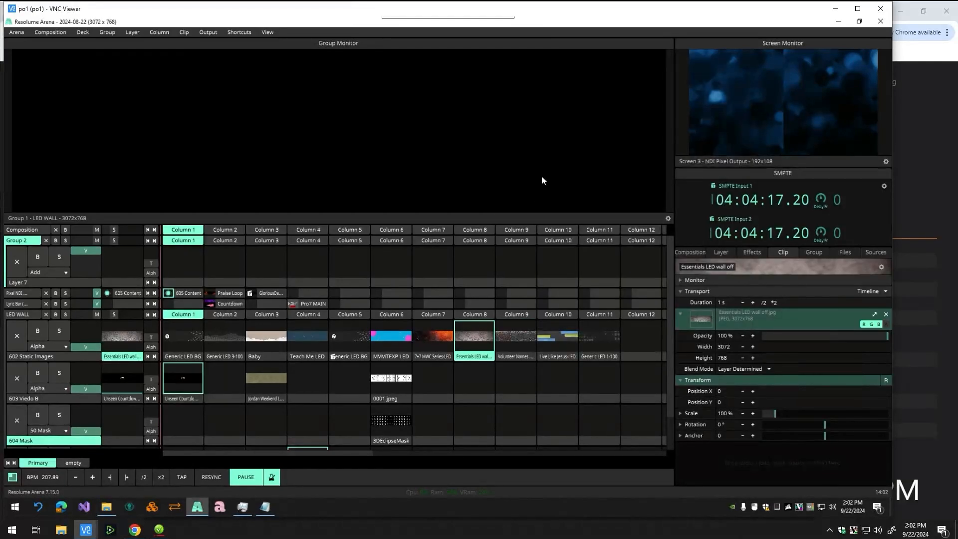
pyautogui.click(852, 292)
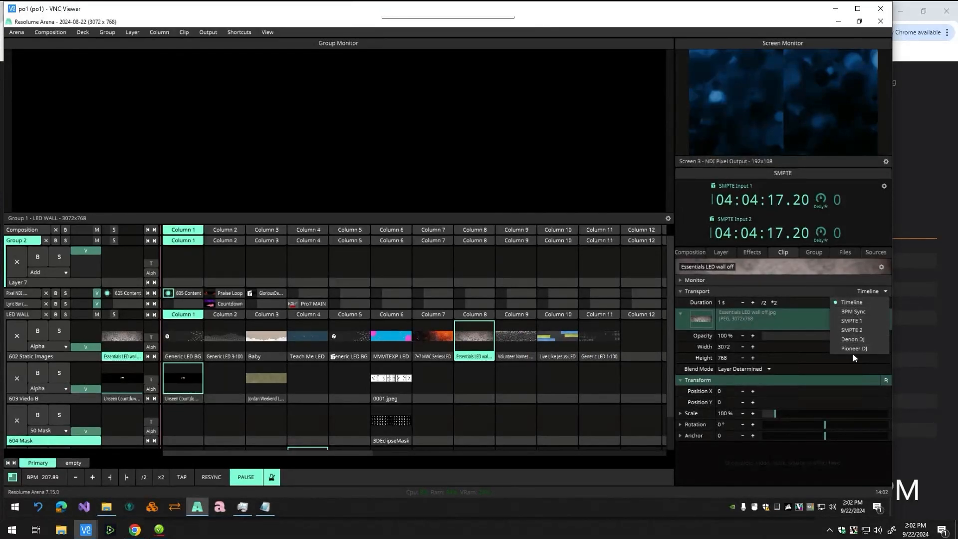
pyautogui.click(796, 327)
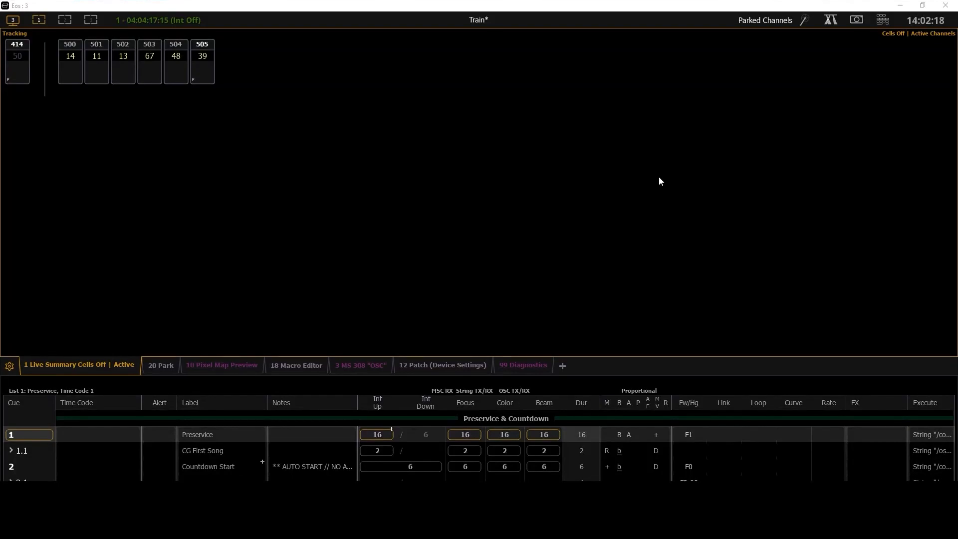
# Step: Hide the Timing and Flags columns of the Eos cue list and widen the Execute column to read the Waste and the Wild strings
pyautogui.click(658, 176)
pyautogui.press('m')
pyautogui.press('m')
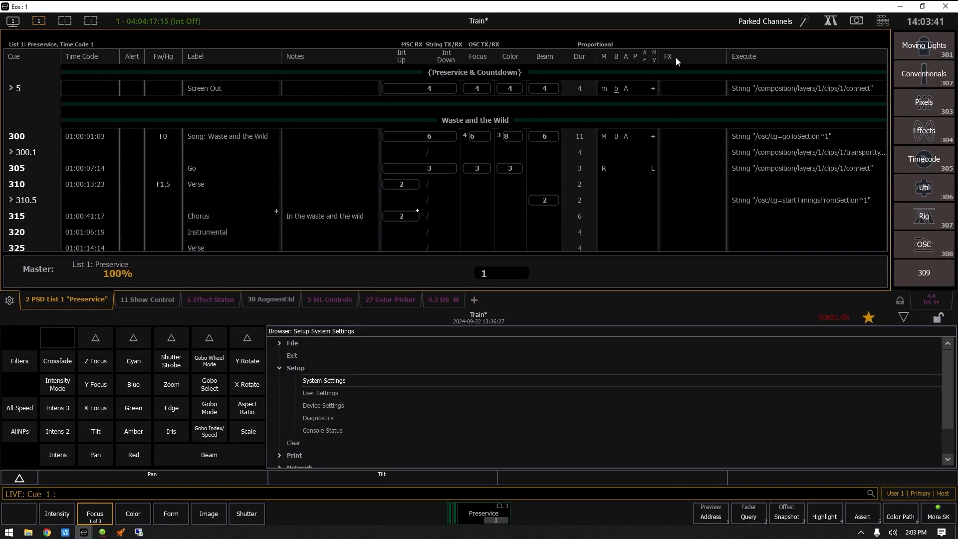
pyautogui.click(11, 301)
pyautogui.click(536, 348)
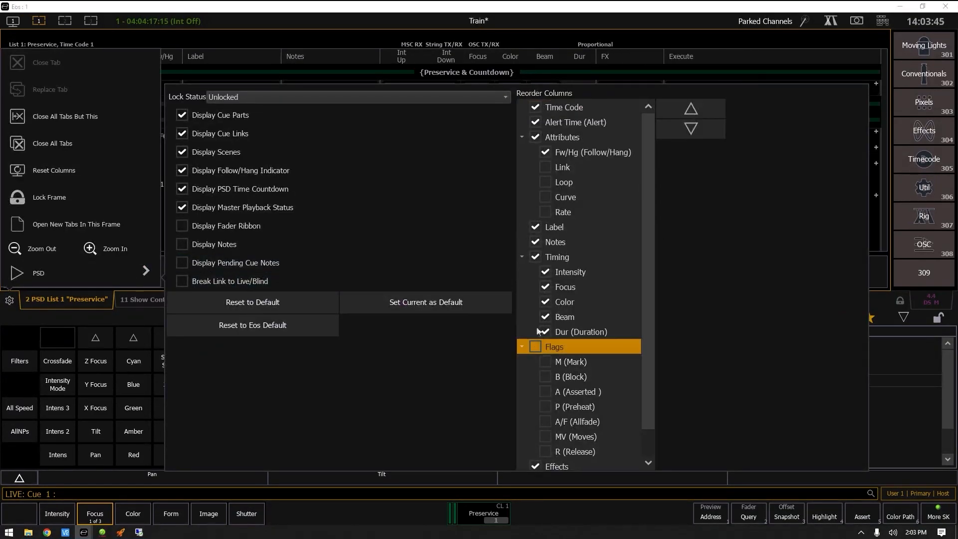
pyautogui.click(536, 257)
pyautogui.click(695, 50)
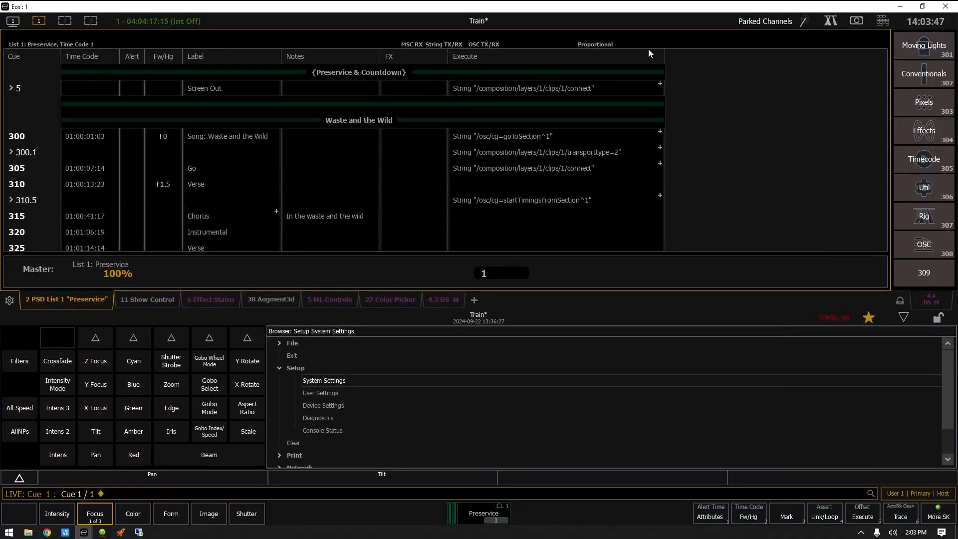
pyautogui.moveTo(665, 59); pyautogui.dragTo(762, 60)
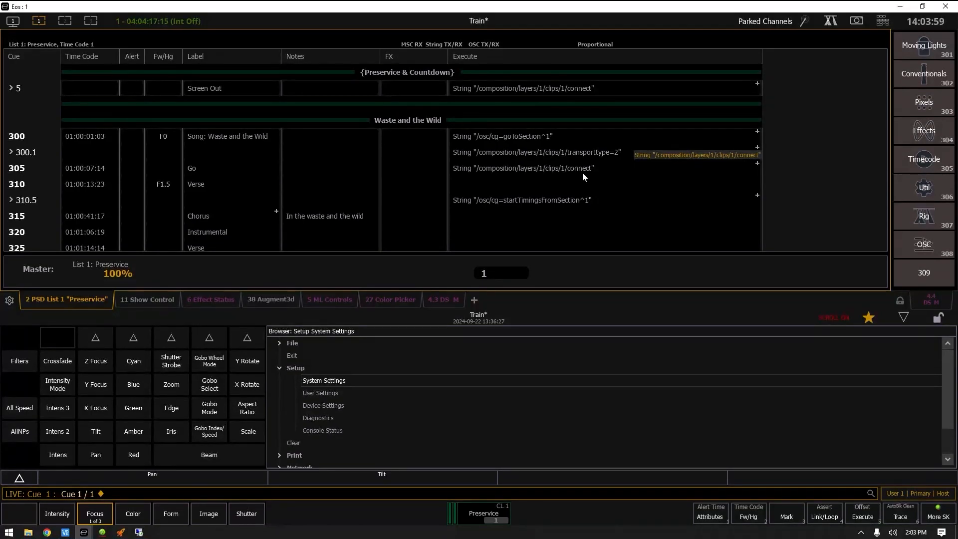
pyautogui.scroll(-5, 583, 175)
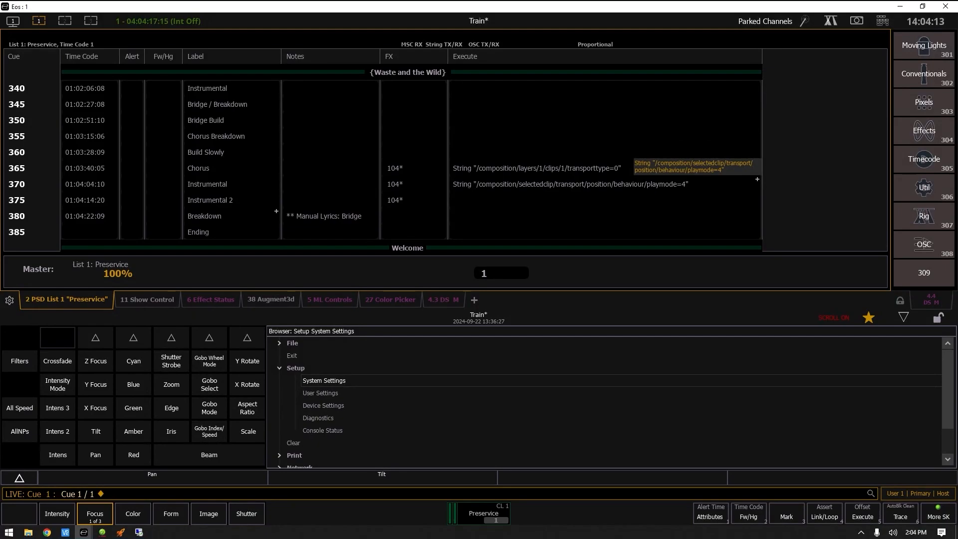
pyautogui.click(139, 532)
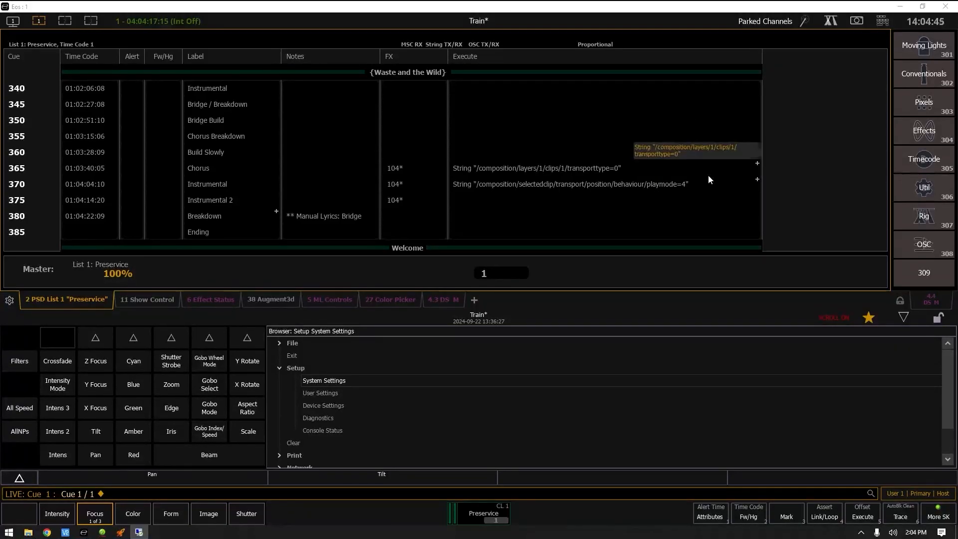
pyautogui.scroll(-1, 602, 213)
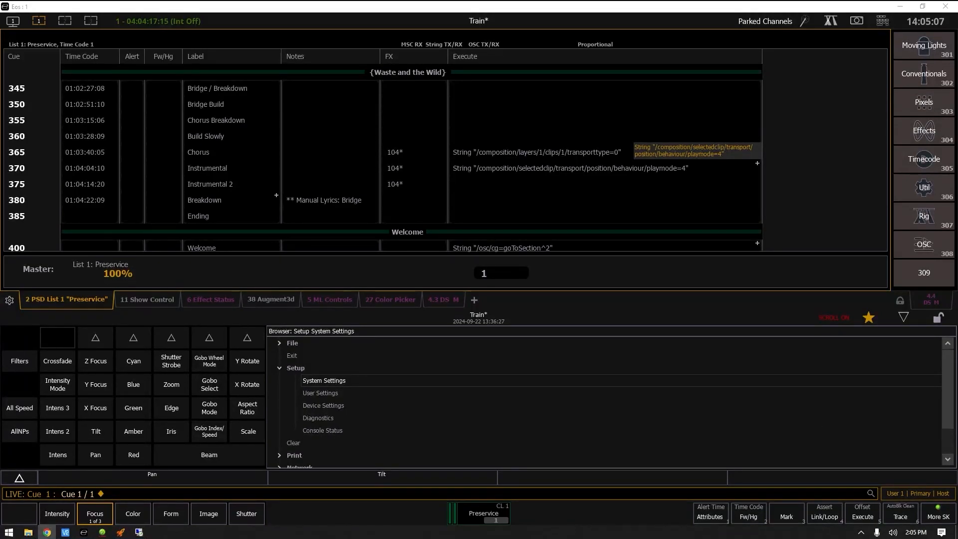
# Step: Bring up Bitfocus Companion, examine the Video SMPTE button's Run Macro action, and check the macro list in Eos
pyautogui.moveTo(957, 60); pyautogui.dragTo(539, 65)
pyautogui.doubleClick(539, 64)
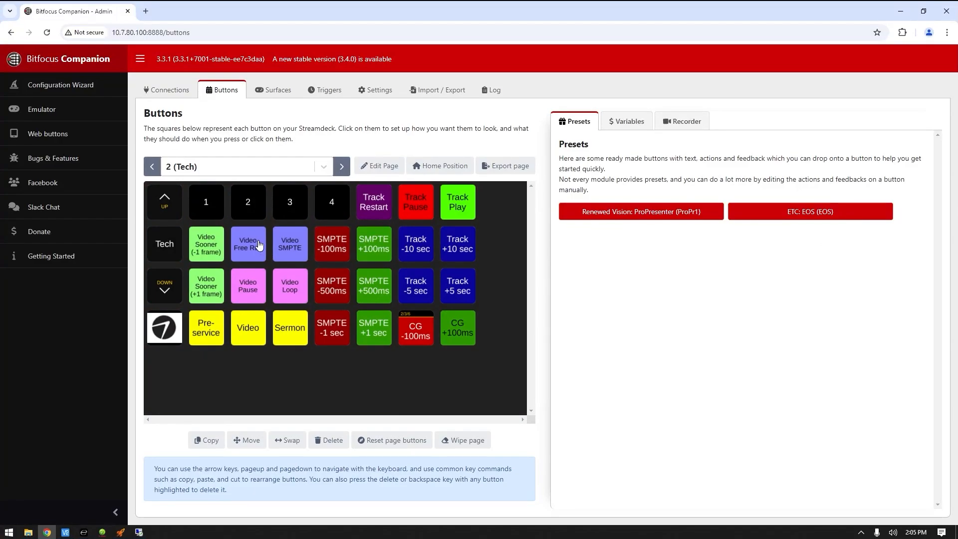
pyautogui.click(291, 246)
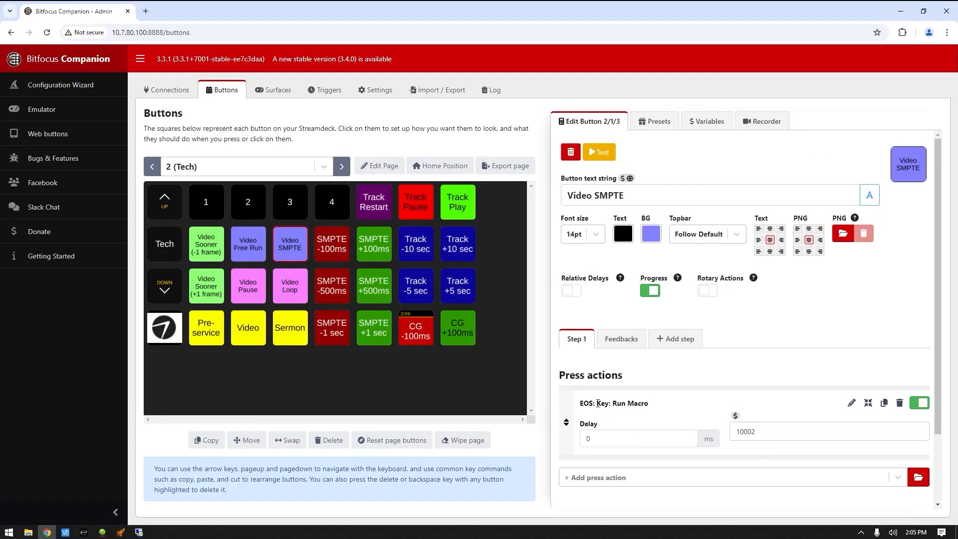
pyautogui.moveTo(578, 410); pyautogui.dragTo(673, 411)
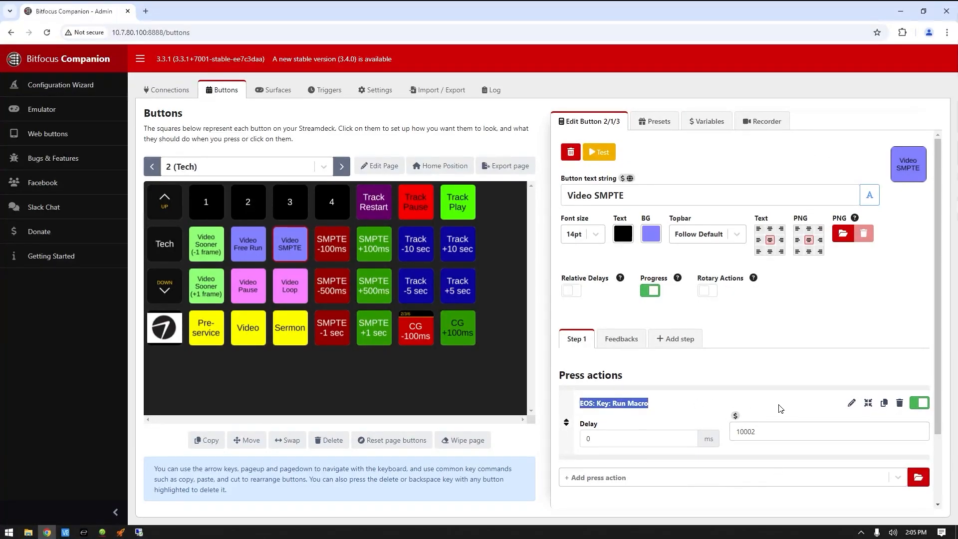
pyautogui.scroll(-2, 779, 407)
pyautogui.scroll(2, 780, 407)
pyautogui.hotkey('alt', 'Tab')
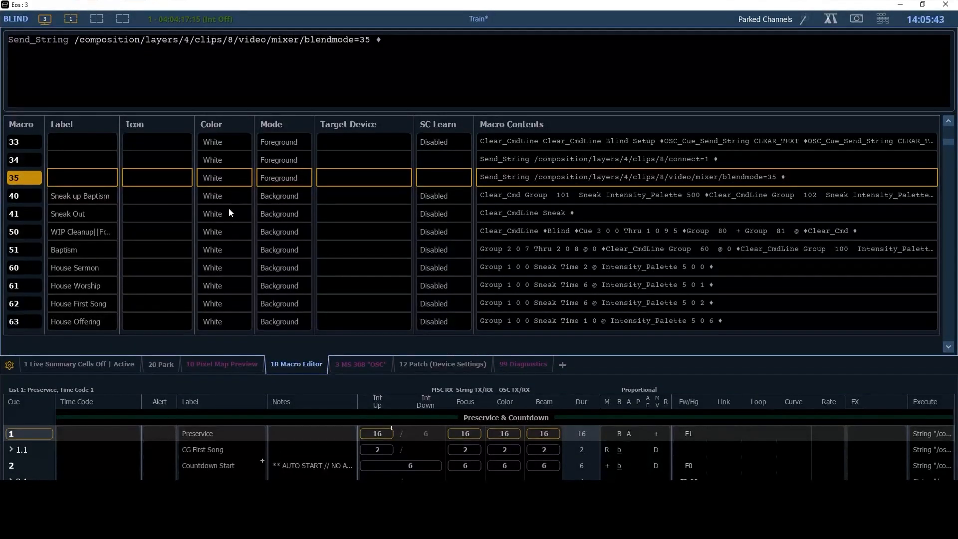
pyautogui.press('End')
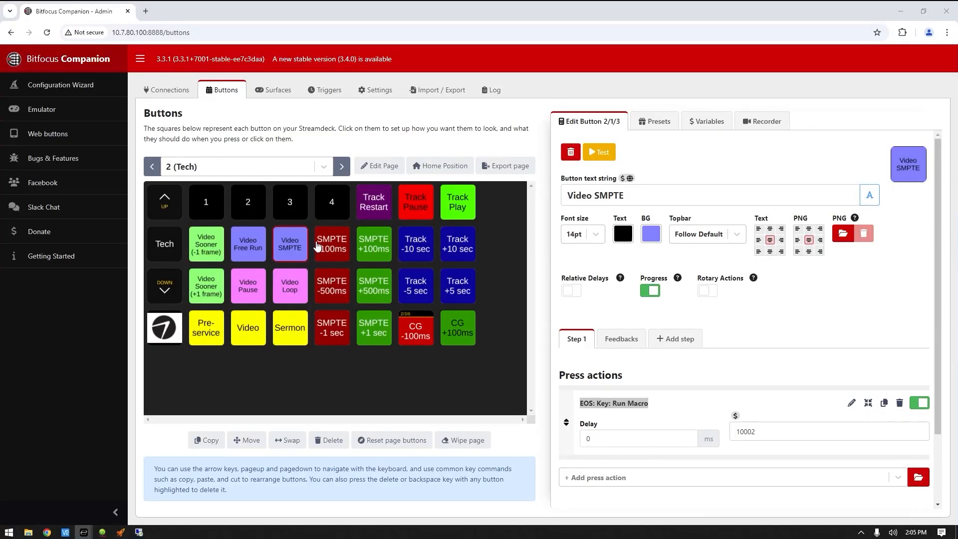
# Step: Inspect the Video Free Run and Video Pause buttons in Companion and trigger the video control buttons from the grid
pyautogui.click(258, 254)
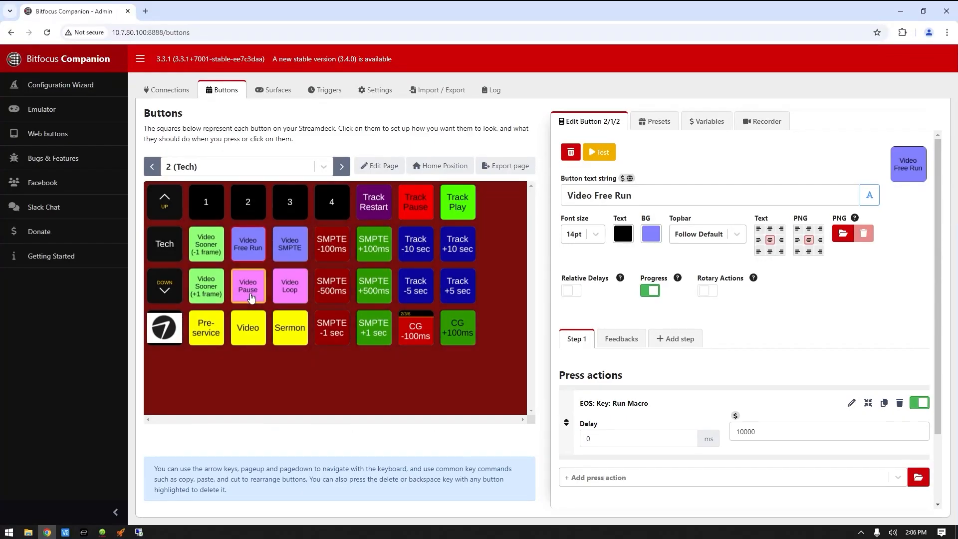
pyautogui.click(248, 291)
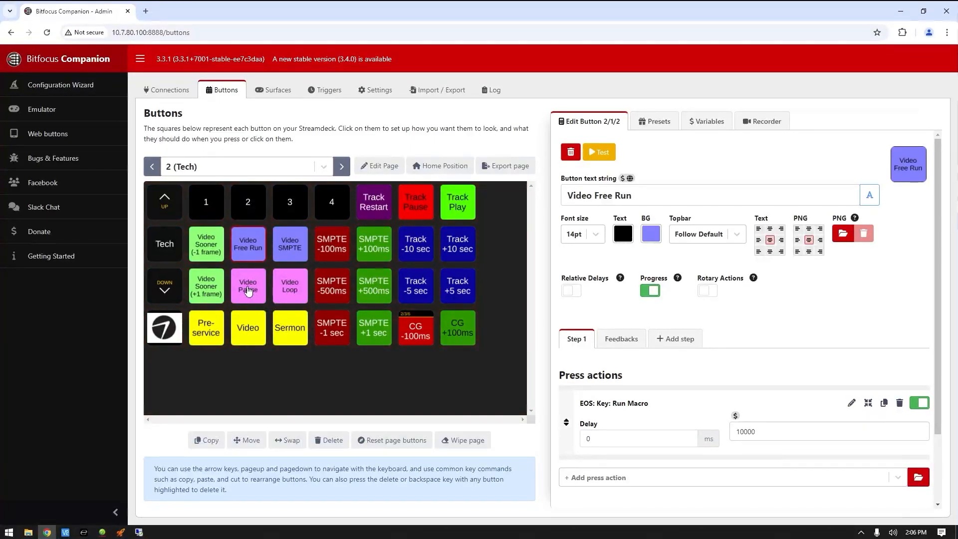
pyautogui.press('shift')
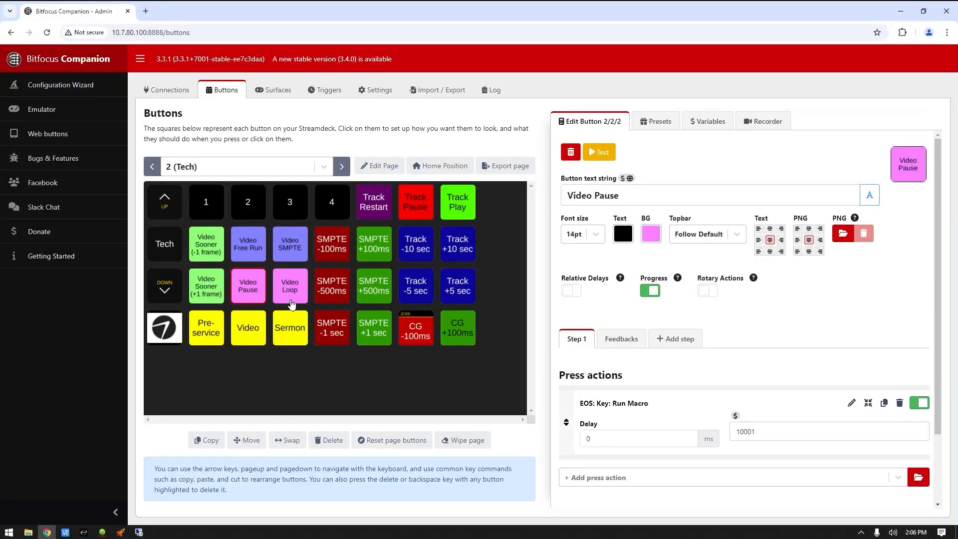
pyautogui.click(276, 284)
pyautogui.click(243, 279)
pyautogui.press('shift')
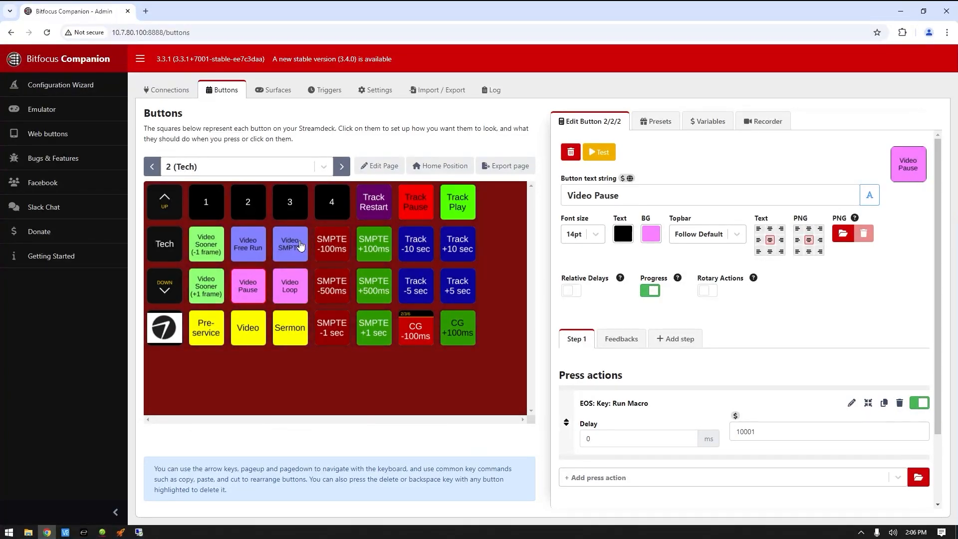
pyautogui.keyDown('shift'); pyautogui.click(300, 245); pyautogui.keyUp('shift')
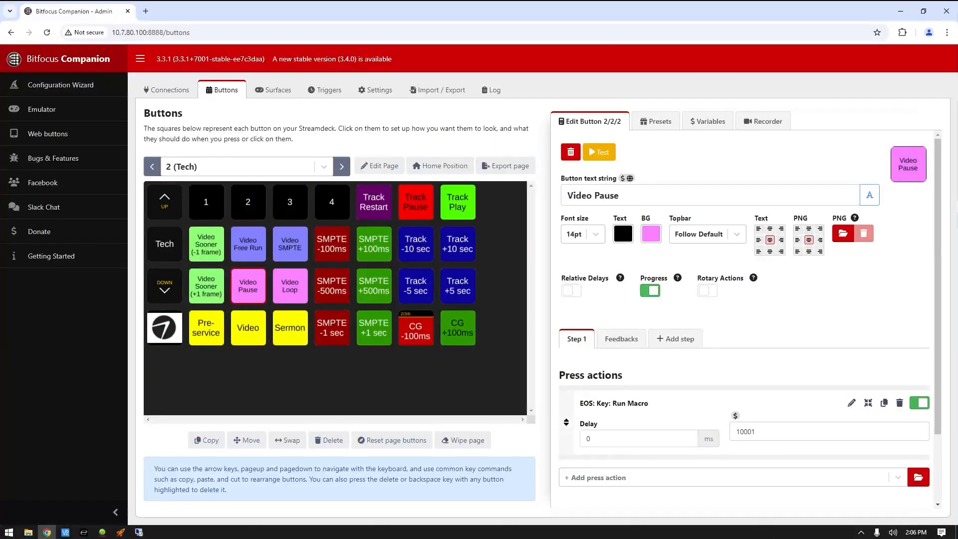
pyautogui.press('shift')
pyautogui.keyDown('shift'); pyautogui.click(202, 248); pyautogui.keyUp('shift')
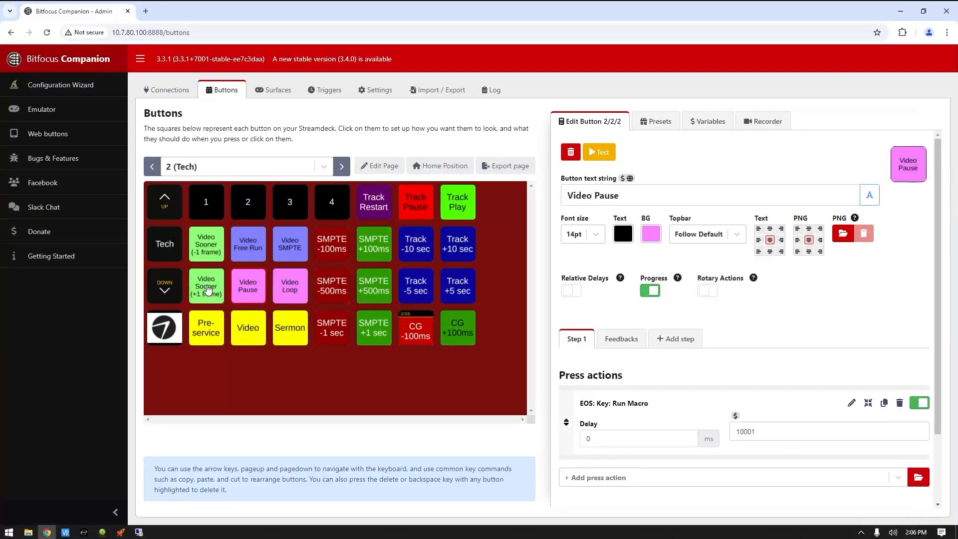
# Step: Examine the OSC path of the Video Sooner (-1 frame) button and open the Resolume connection's configuration
pyautogui.click(206, 246)
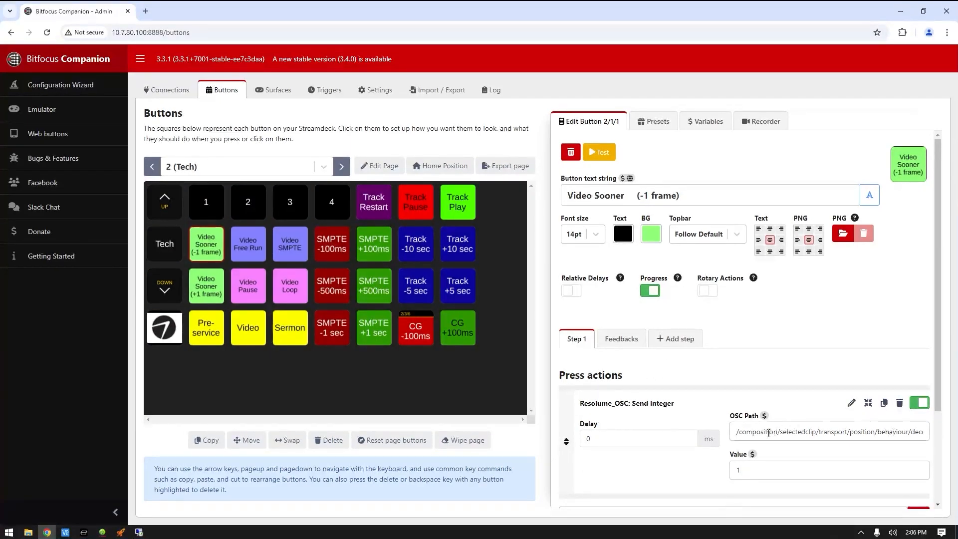
pyautogui.moveTo(820, 432); pyautogui.dragTo(927, 432)
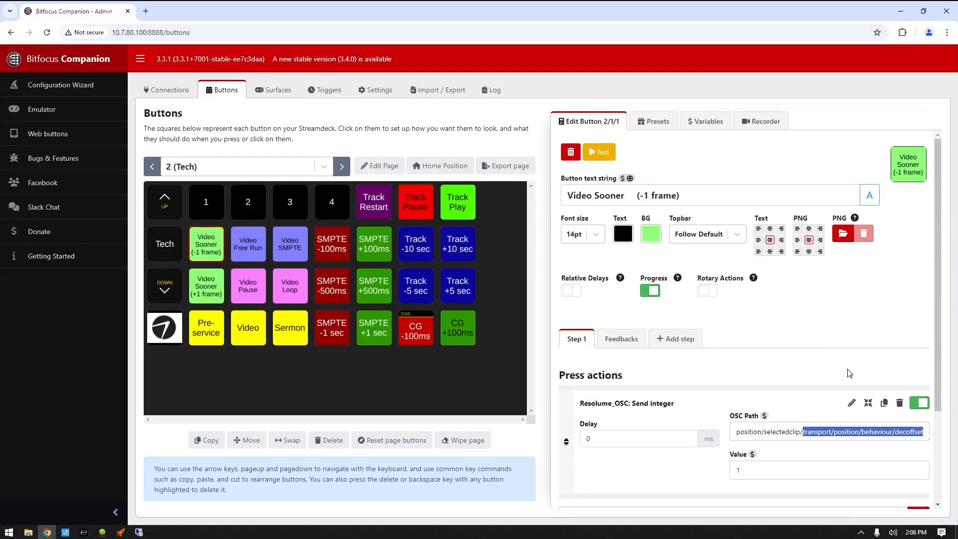
pyautogui.click(155, 92)
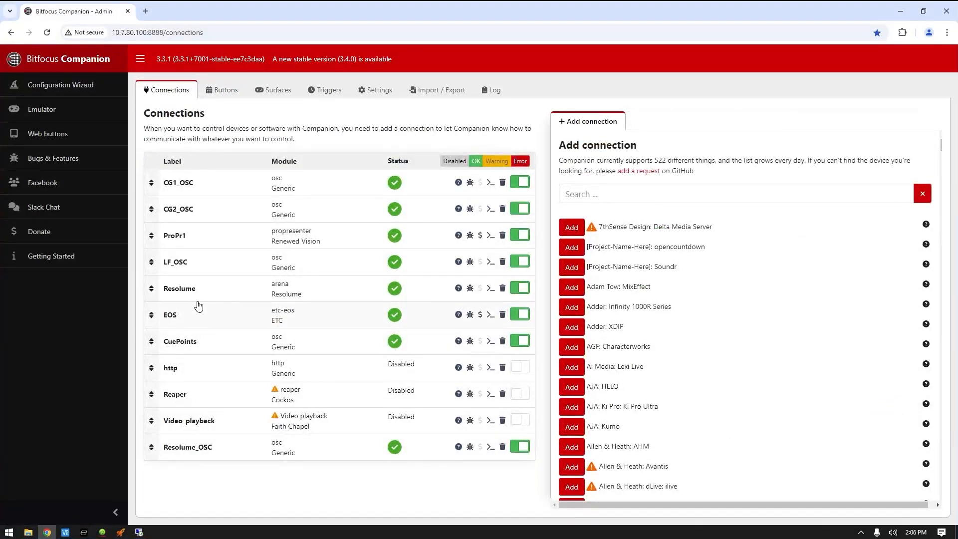
pyautogui.click(192, 289)
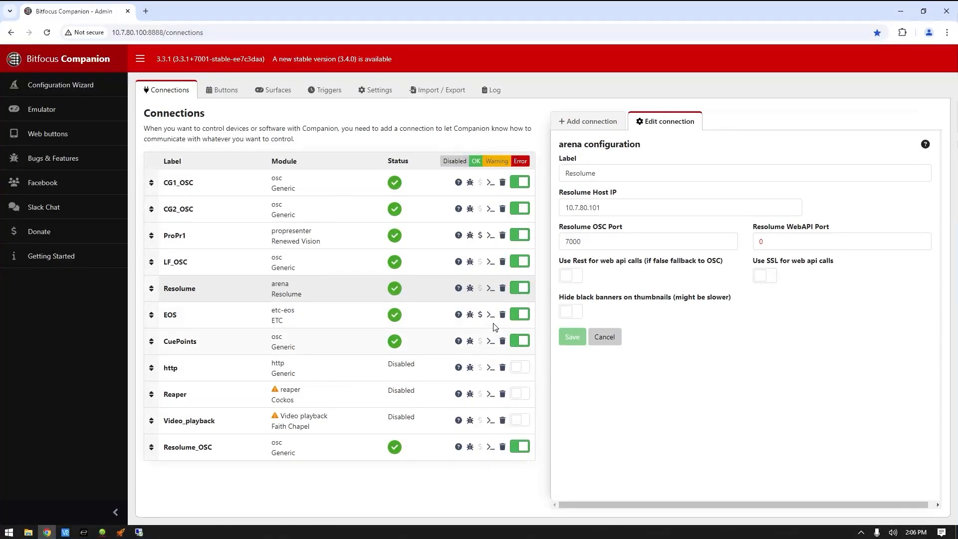
# Step: Examine the Resolume_OSC connection's configuration and compare the OSC actions of the two Video Sooner buttons on the Tech page
pyautogui.click(193, 457)
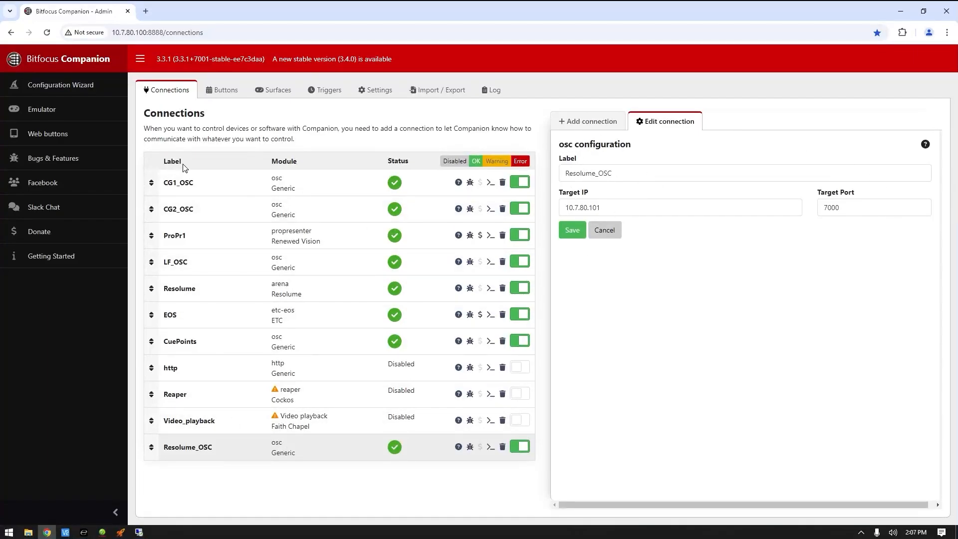
pyautogui.click(224, 91)
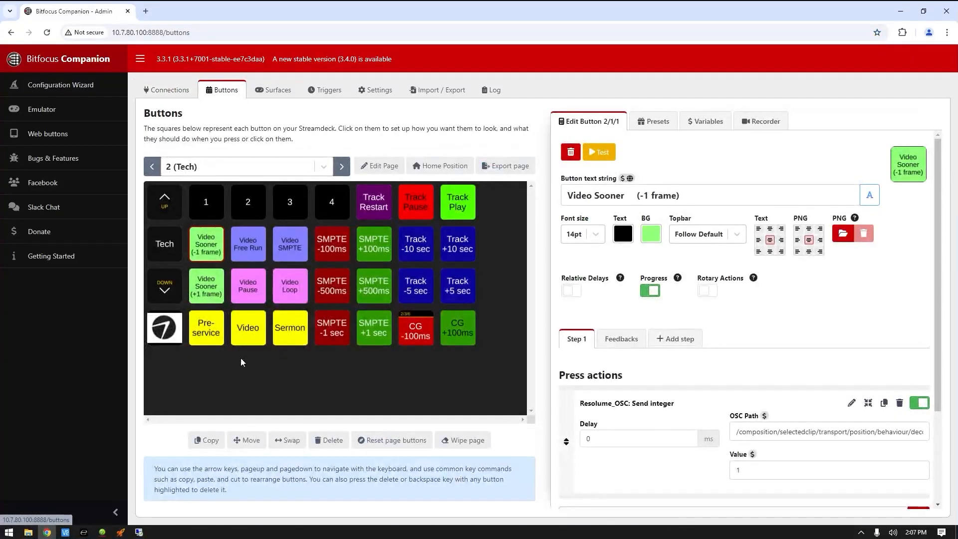
pyautogui.click(210, 288)
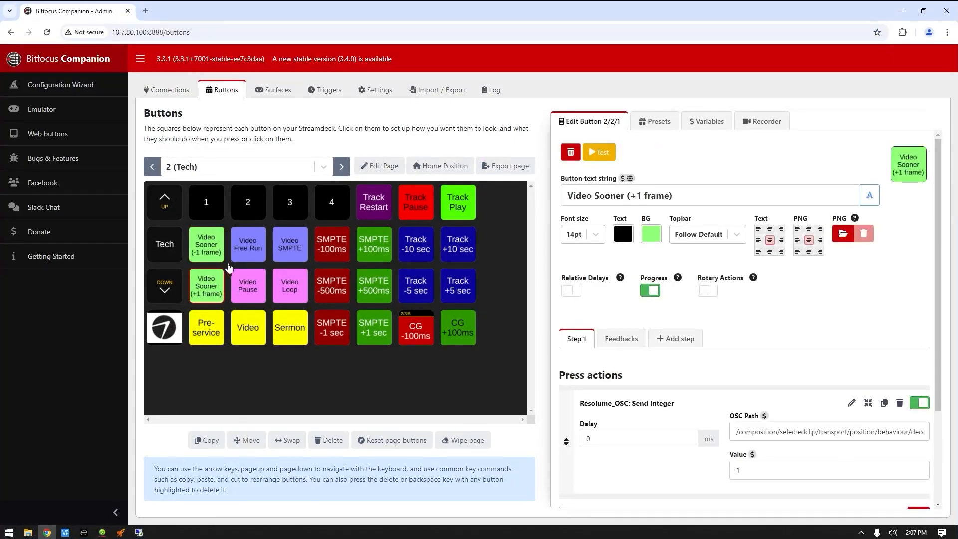
pyautogui.click(205, 242)
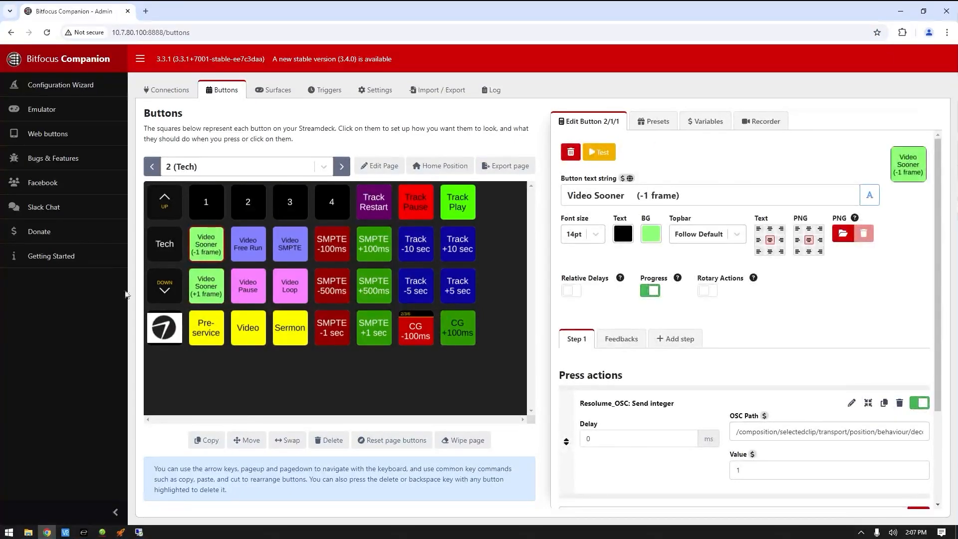
# Step: Read the full OSC path of the Video Sooner (+1 frame) button through to its end, and return to the Eos cue list
pyautogui.click(219, 292)
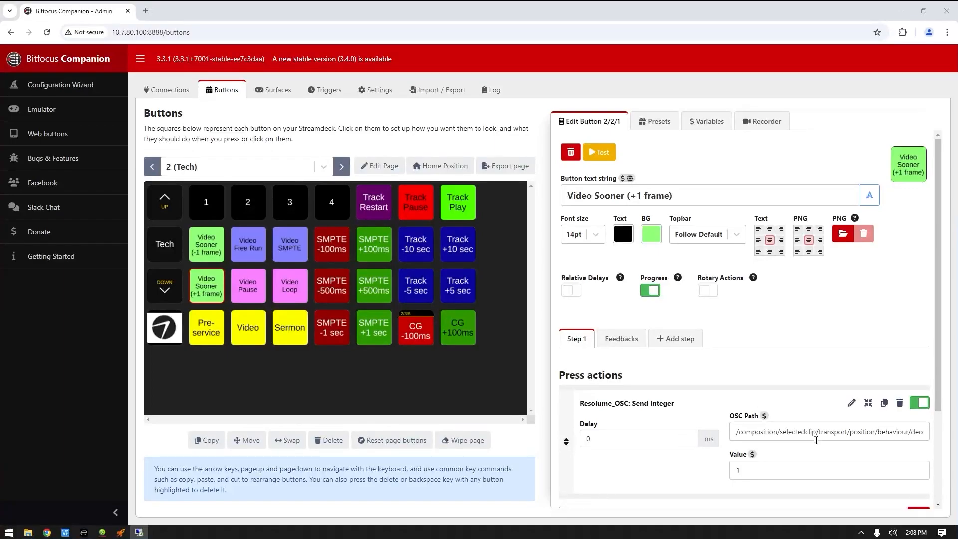
pyautogui.click(831, 433)
pyautogui.press('Right')
pyautogui.press('Right')
pyautogui.press('Right')
pyautogui.press('Right')
pyautogui.press('Right')
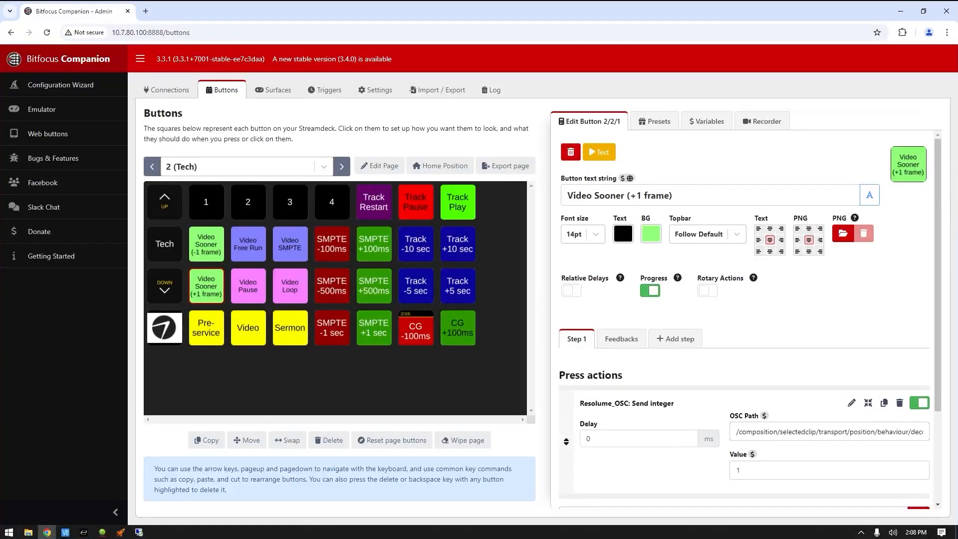
pyautogui.hotkey('shift', 'Right')
pyautogui.hotkey('shift', 'Right')
pyautogui.hotkey('shift', 'Right')
pyautogui.hotkey('shift', 'Right')
pyautogui.hotkey('shift', 'Right')
pyautogui.hotkey('shift', 'Right')
pyautogui.hotkey('shift', 'Right')
pyautogui.hotkey('shift', 'Right')
pyautogui.hotkey('shift', 'Right')
pyautogui.click(894, 434)
pyautogui.doubleClick(893, 437)
pyautogui.click(764, 367)
pyautogui.click(899, 15)
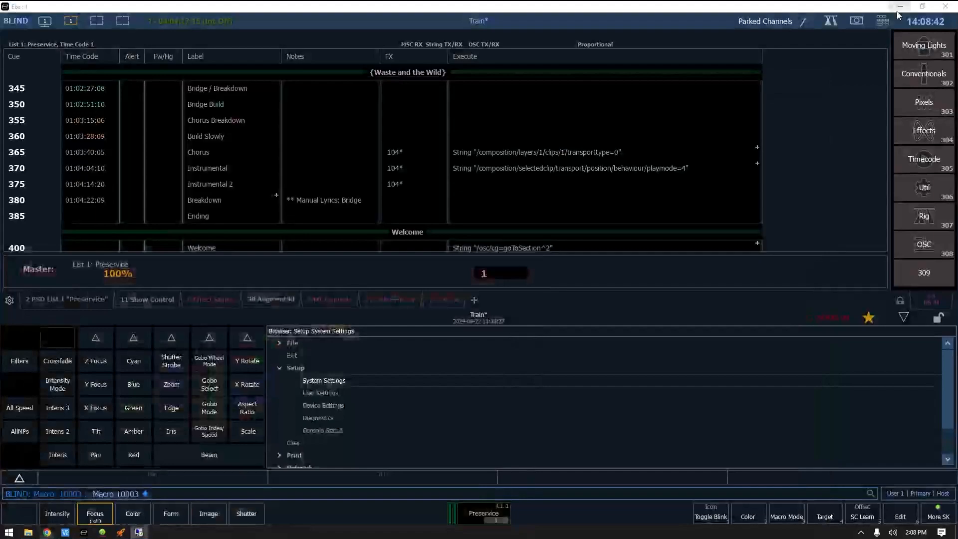